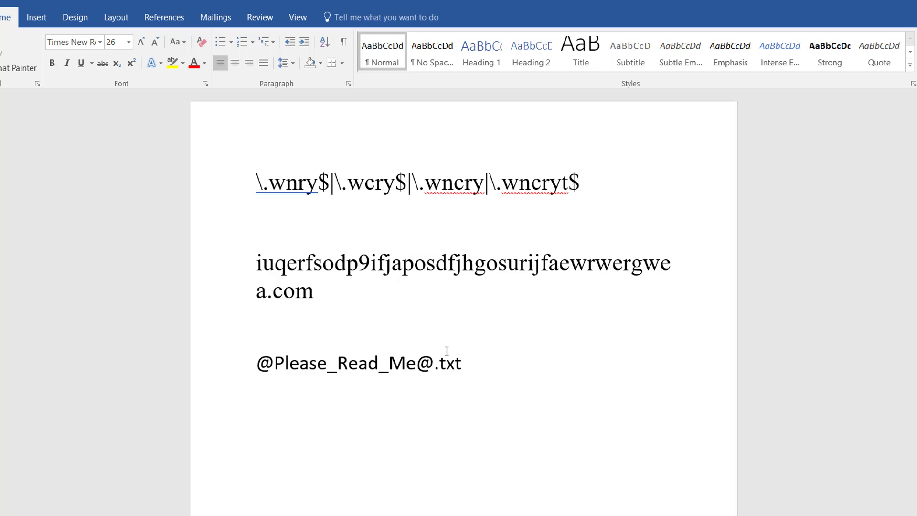
# - Copy the line \.wnry$|\.wcry$|\.wncry|\.wncryt$ from the Word document and switch to the NetFort dashboard in the browser
pyautogui.moveTo(592, 182); pyautogui.dragTo(261, 179)
pyautogui.rightClick(271, 180)
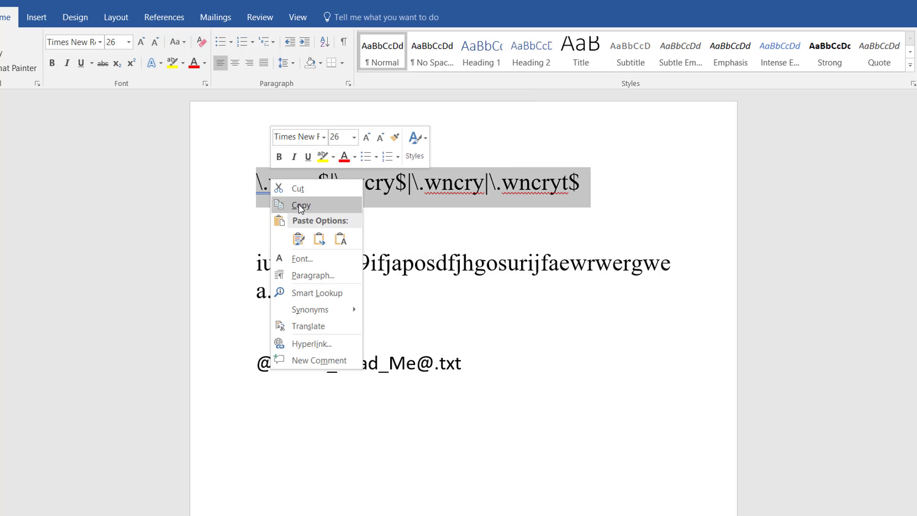
pyautogui.click(311, 210)
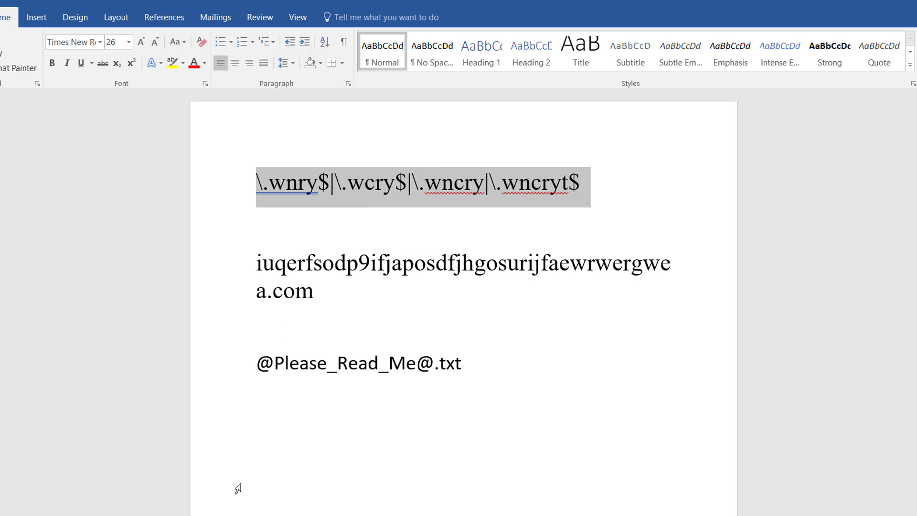
pyautogui.hotkey('alt', 'Tab')
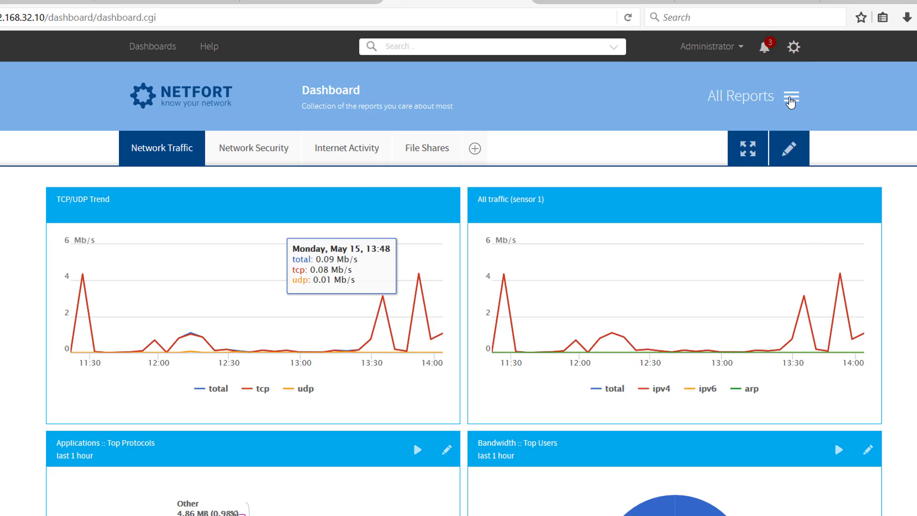
# - Open the Windows File Shares report Search by File/Folder Name and set the name filter's match type to Matches regexp
pyautogui.click(791, 96)
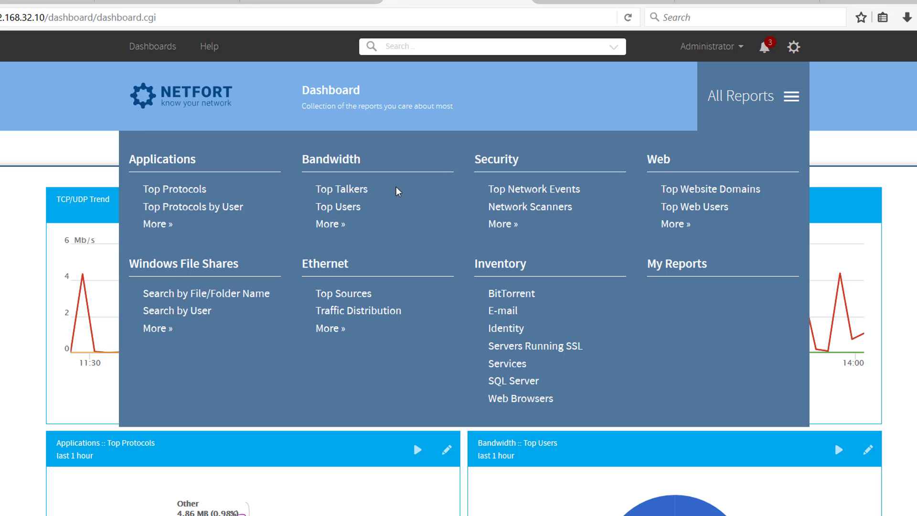
pyautogui.click(178, 295)
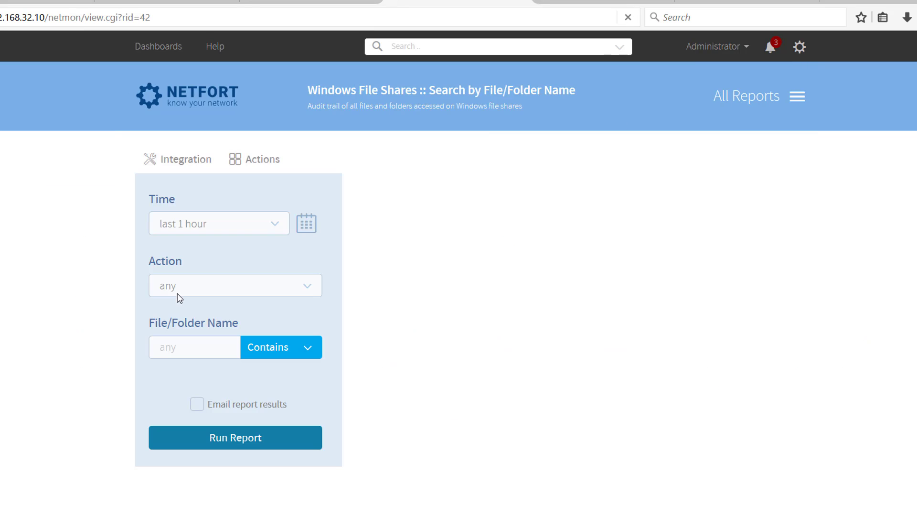
pyautogui.click(268, 354)
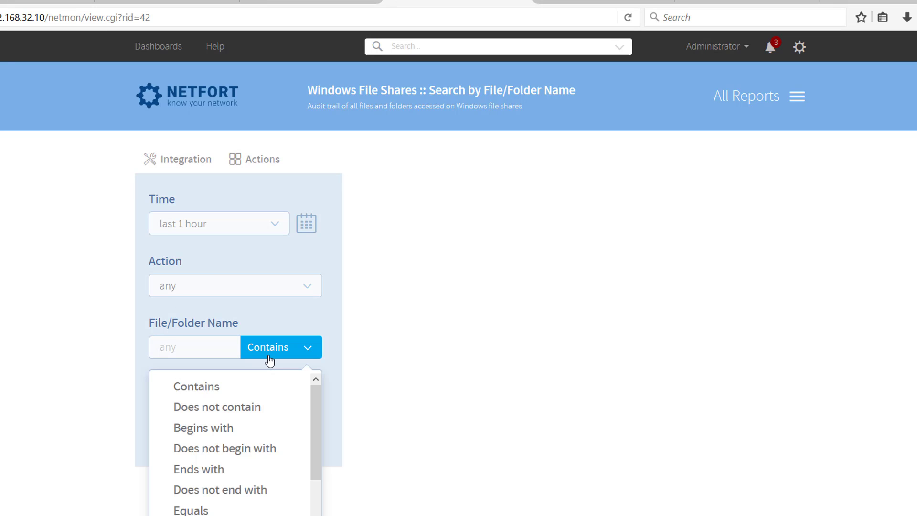
pyautogui.scroll(-2, 261, 477)
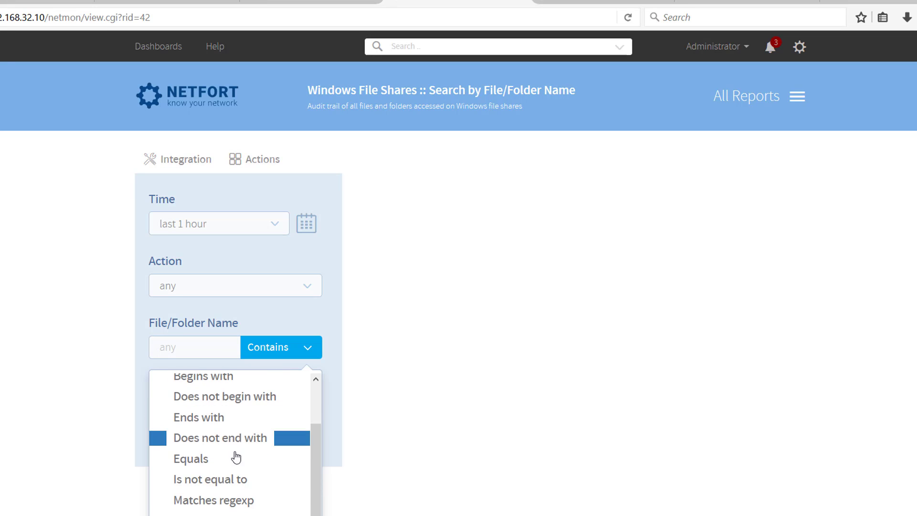
pyautogui.click(219, 498)
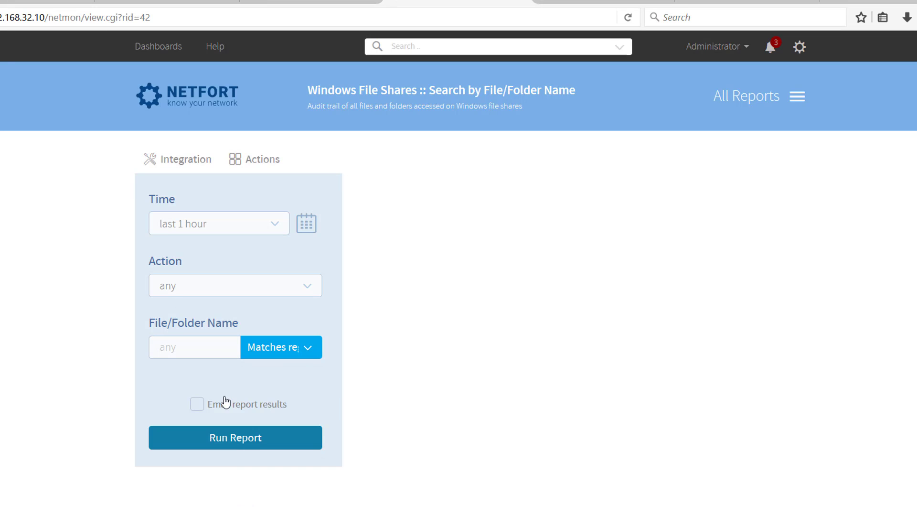
# - Paste the copied expression \.wnry$|\.wcry$|\.wncry|\.wncryt$ as the File/Folder Name filter and run the report
pyautogui.click(209, 349)
pyautogui.hotkey('ctrl', 'v')
pyautogui.press('Home')
pyautogui.click(269, 444)
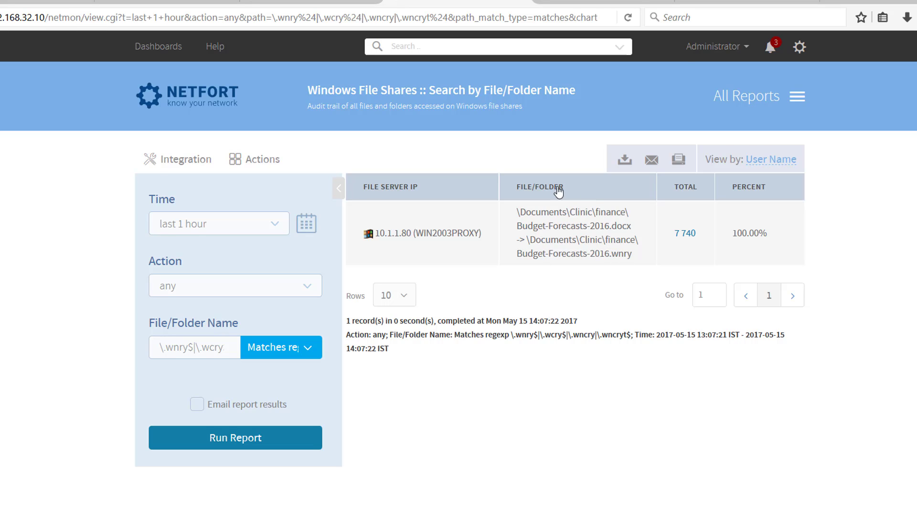
# - Save a copy of the filtered file share report under the name "Ransomware: Wannacry Extensions"
pyautogui.click(260, 162)
pyautogui.click(205, 220)
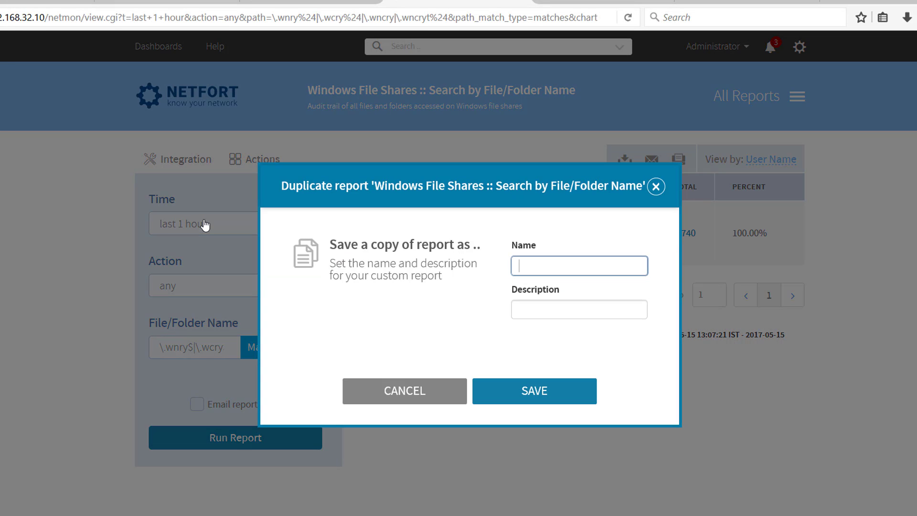
pyautogui.write('Ransomware: Wan')
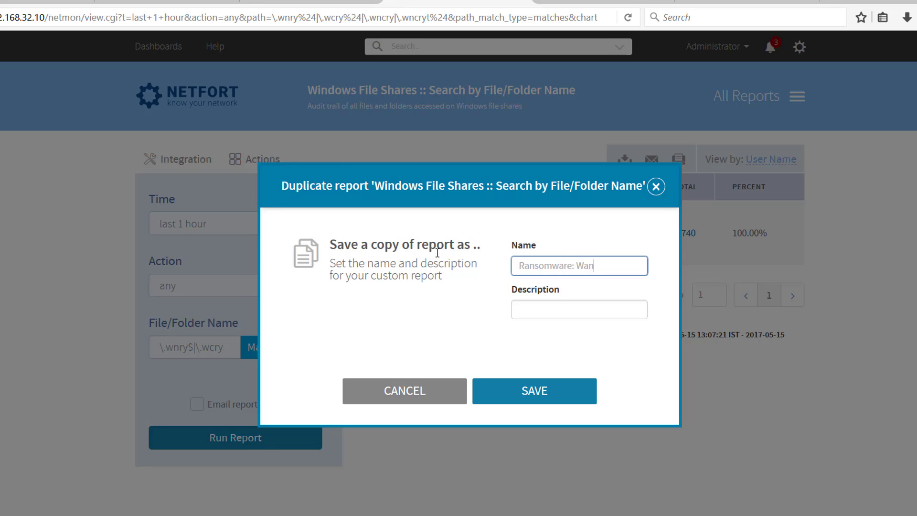
pyautogui.write('nacry Extensions')
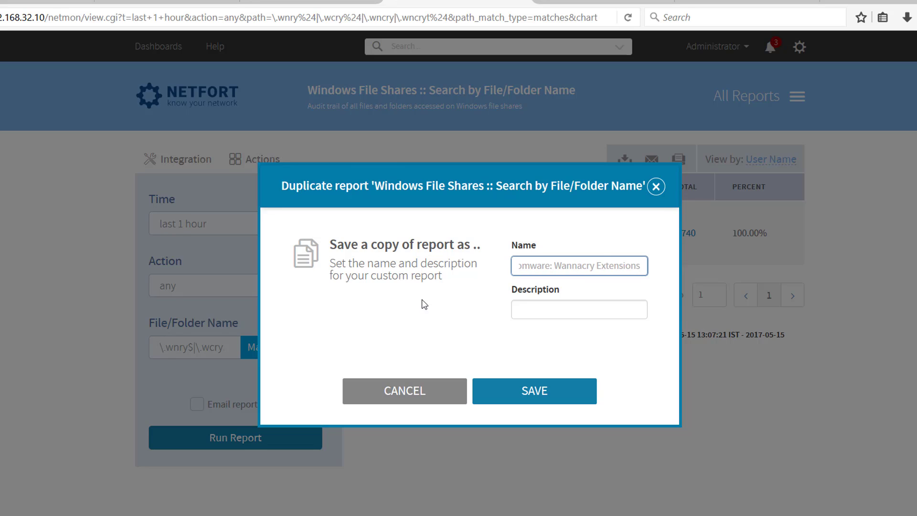
pyautogui.click(541, 396)
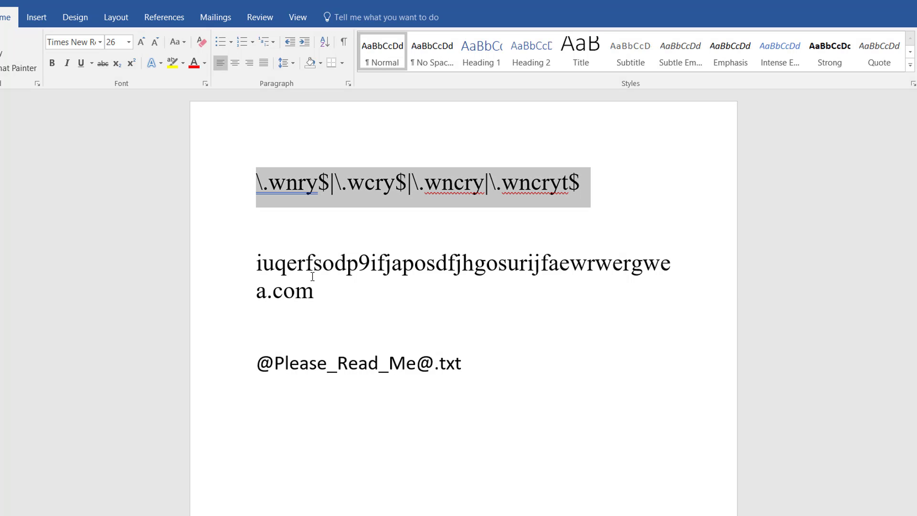
# - Switch to the Word document and copy the domain iuqerfsodp9ifjaposdfjhgosurijfaewrwergwea.com
pyautogui.moveTo(314, 292); pyautogui.dragTo(263, 270)
pyautogui.rightClick(263, 271)
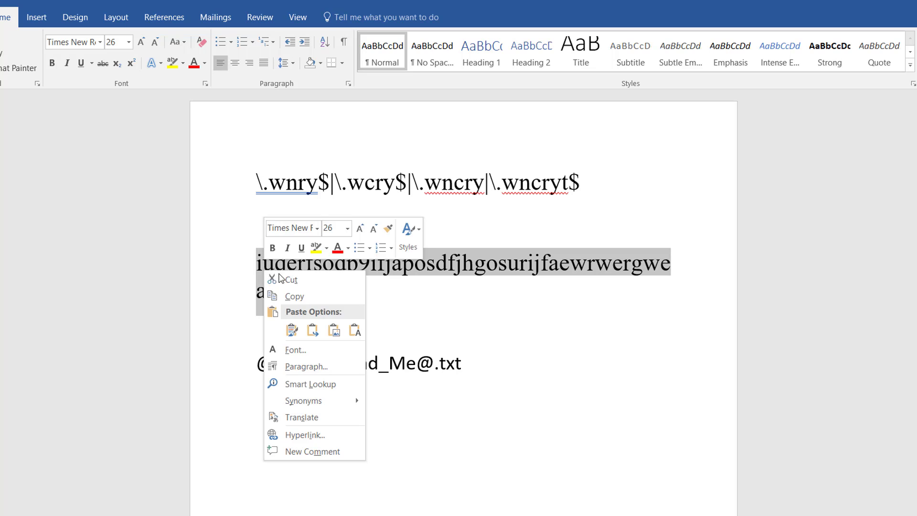
pyautogui.click(293, 296)
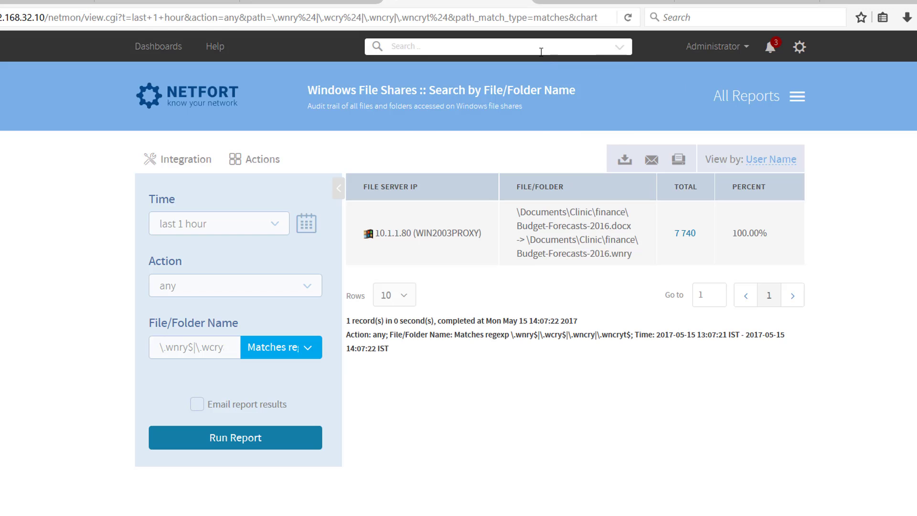
# - Back in NetFort, search the reports for "dns" and open Network Events (DNS Lookups)
pyautogui.click(541, 51)
pyautogui.write('dens')
pyautogui.press('BackSpace')
pyautogui.press('BackSpace')
pyautogui.write('ns')
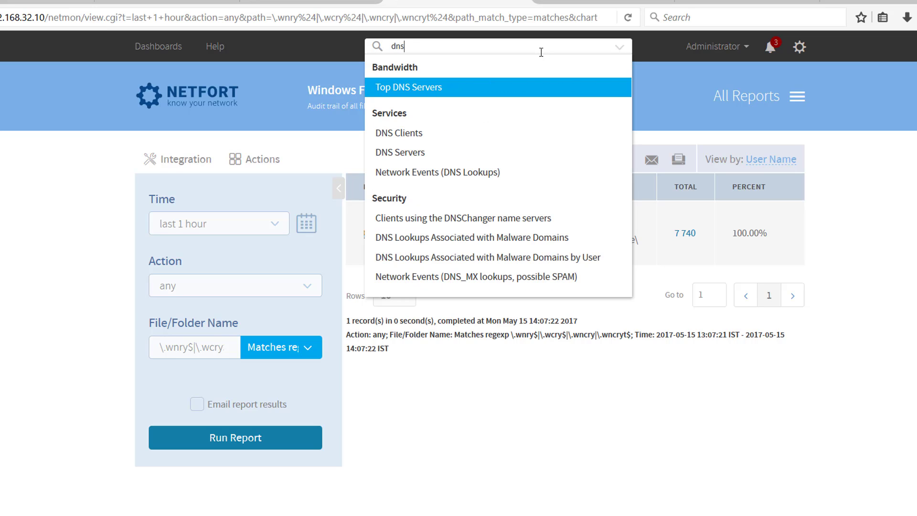
pyautogui.click(462, 176)
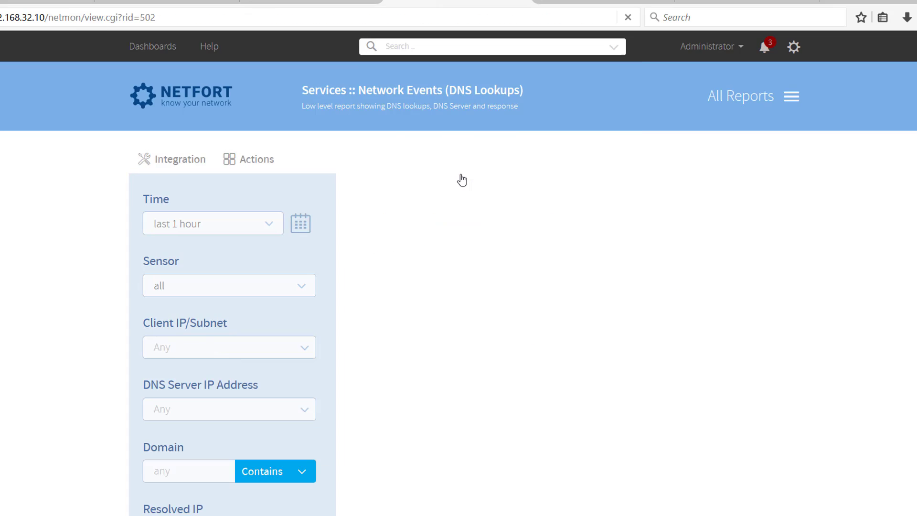
# - Paste the copied domain iuqerfsodp9ifjaposdfjhgosurijfaewrwergwea.com as the Domain filter and run the DNS lookups report
pyautogui.scroll(-3, 195, 418)
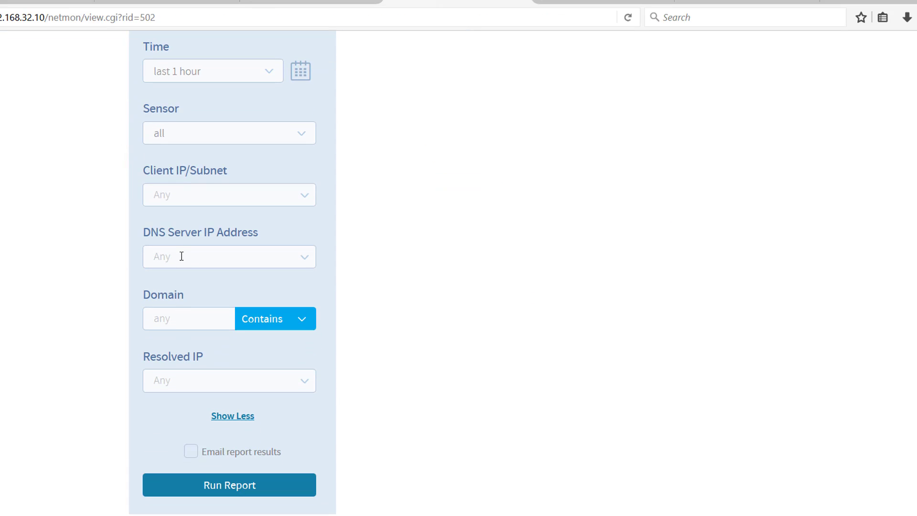
pyautogui.click(176, 310)
pyautogui.hotkey('ctrl', 'v')
pyautogui.press('Left')
pyautogui.press('Left')
pyautogui.press('Left')
pyautogui.press('Left')
pyautogui.press('Left')
pyautogui.press('Left')
pyautogui.press('Left')
pyautogui.press('Left')
pyautogui.press('Left')
pyautogui.press('Left')
pyautogui.press('Left')
pyautogui.press('Left')
pyautogui.press('Left')
pyautogui.press('Left')
pyautogui.press('Left')
pyautogui.press('Left')
pyautogui.press('Left')
pyautogui.press('Left')
pyautogui.press('Left')
pyautogui.press('Left')
pyautogui.click(245, 484)
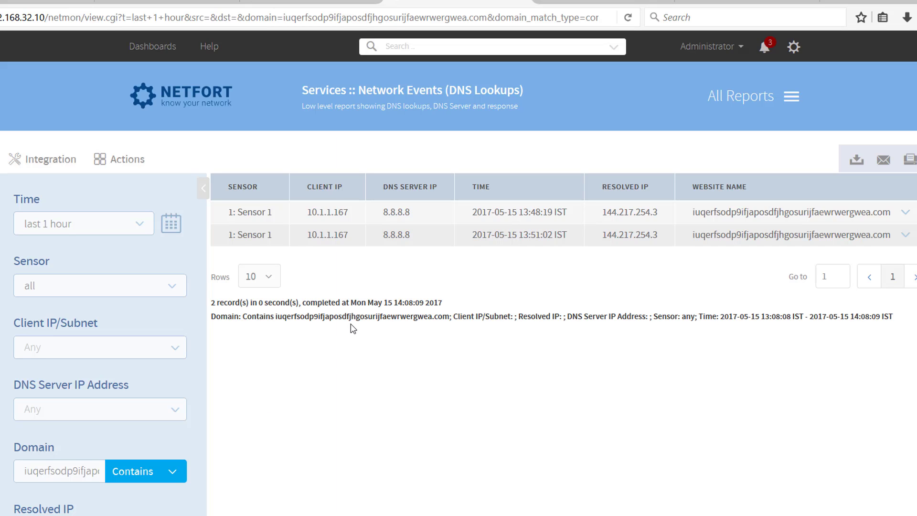
# - Save a copy of the filtered DNS lookups report under the name "Ransomware: Wannacry Domain"
pyautogui.click(99, 163)
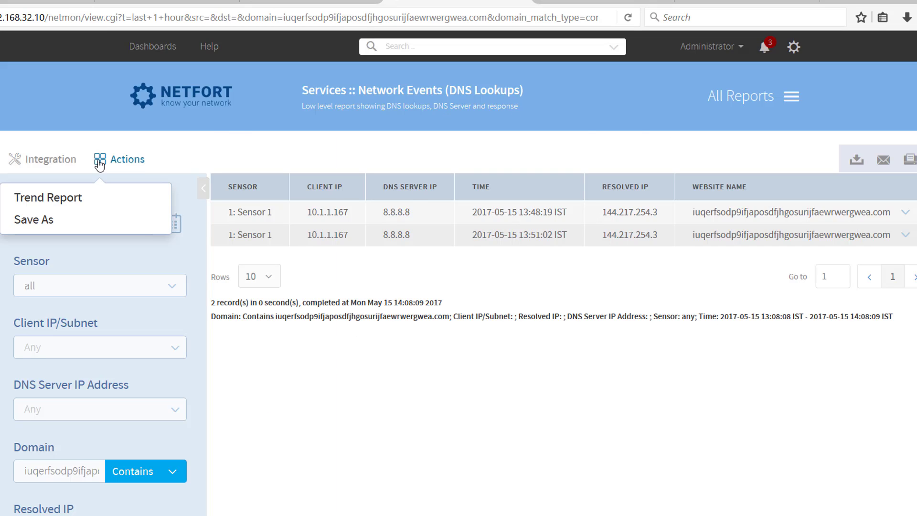
pyautogui.click(53, 223)
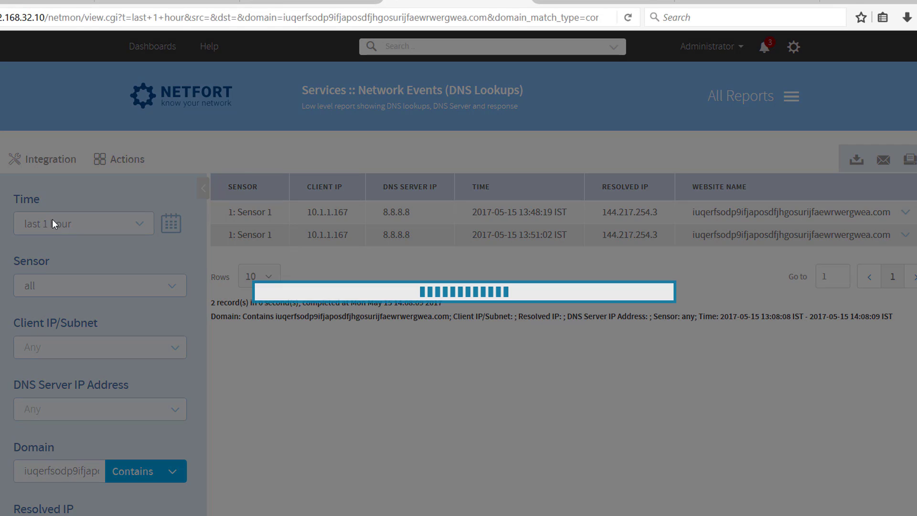
pyautogui.click(569, 264)
pyautogui.write('Rans')
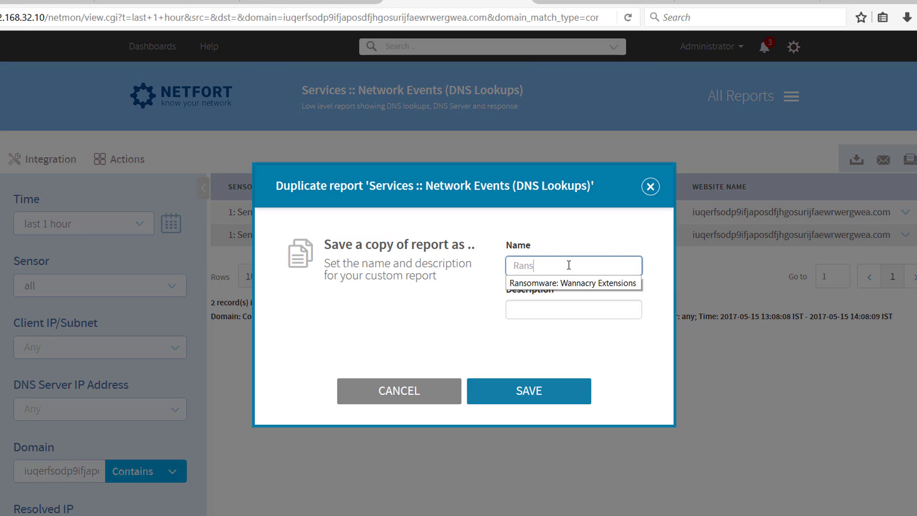
pyautogui.write('omware: Wannacry Domain')
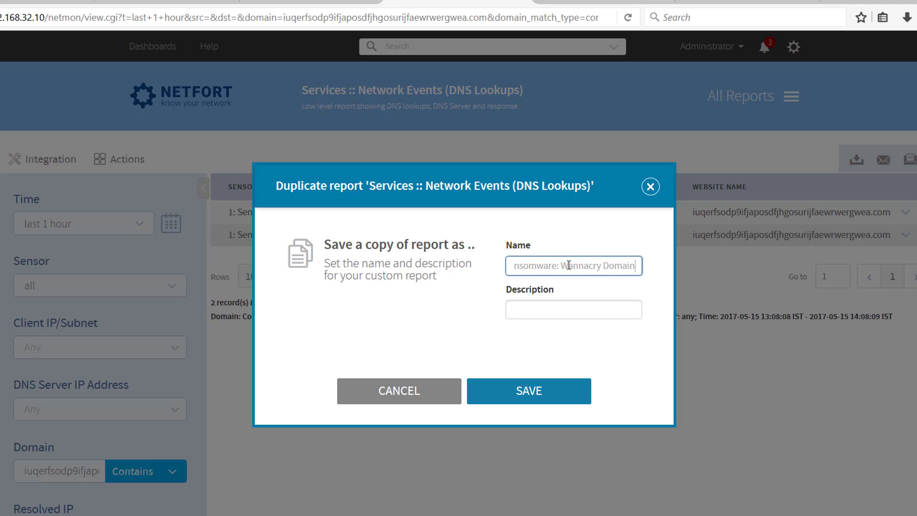
pyautogui.click(525, 393)
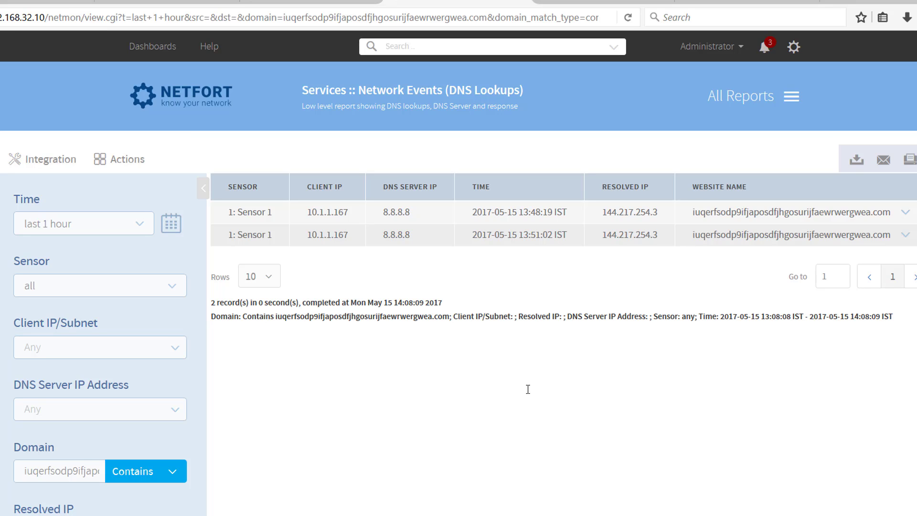
# - Search the reports for "server" and open Top File Share Servers under Windows File Shares
pyautogui.click(409, 47)
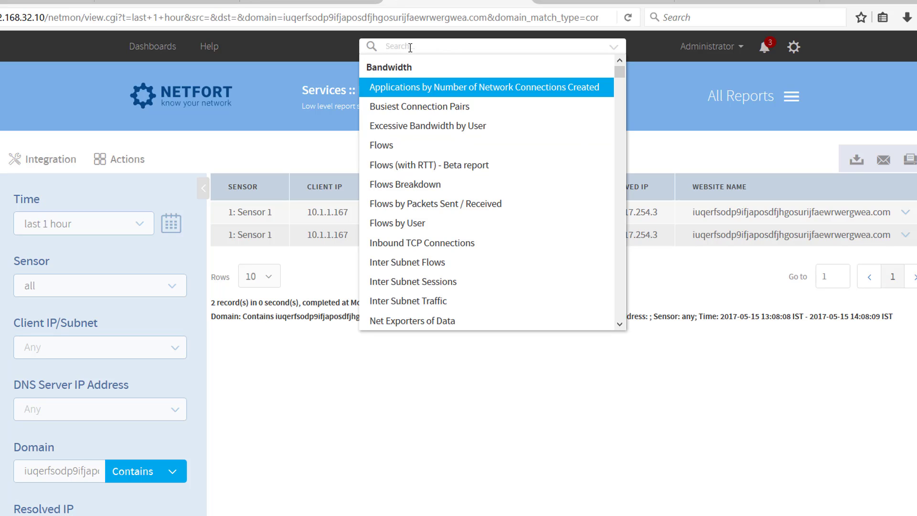
pyautogui.write('ser')
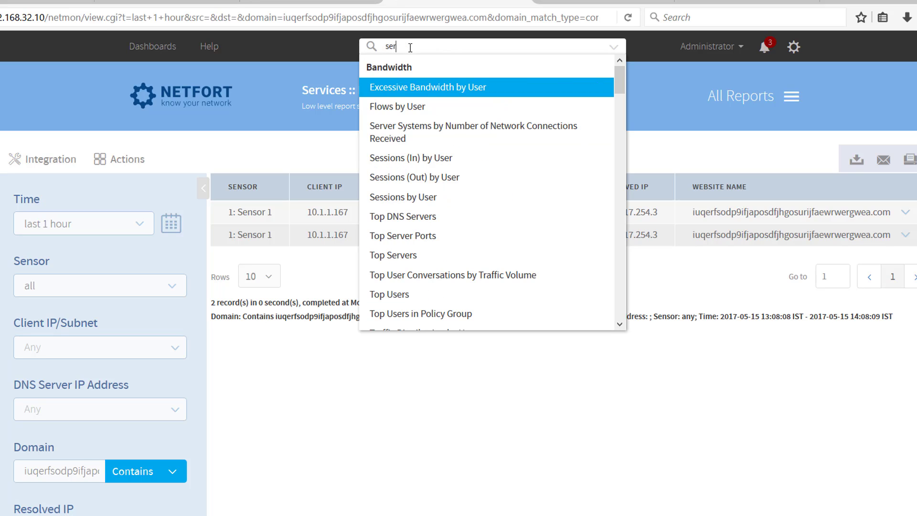
pyautogui.write('ver')
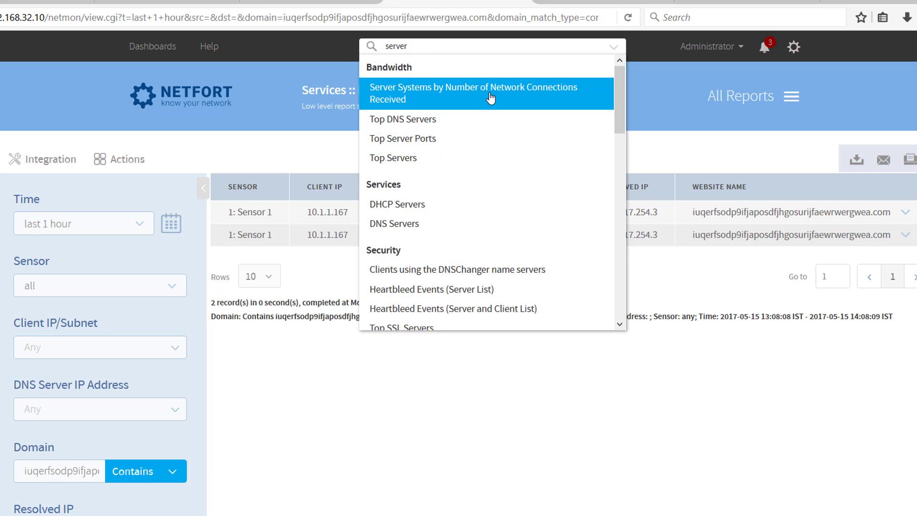
pyautogui.scroll(-5, 485, 126)
pyautogui.scroll(-3, 484, 127)
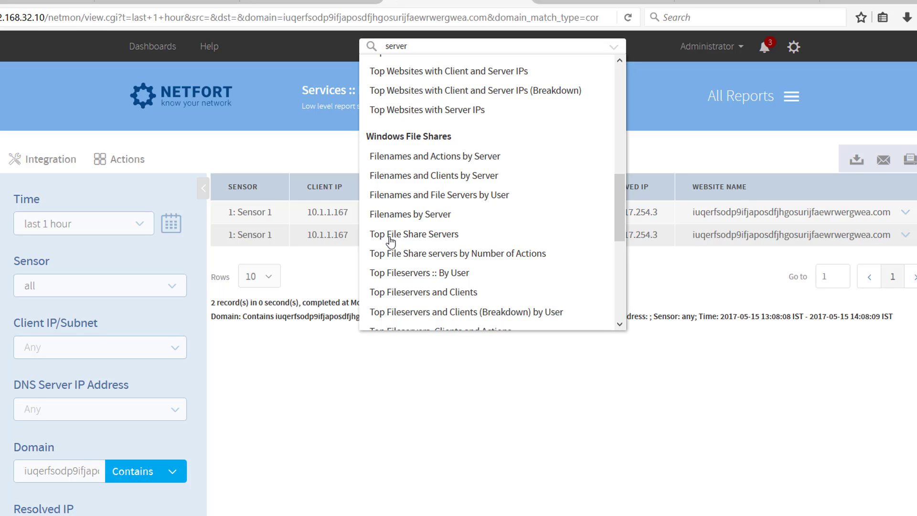
pyautogui.click(424, 235)
# - Set the Version filter of the file share servers report to SMB1 and run the report
pyautogui.scroll(-3, 286, 302)
pyautogui.click(221, 335)
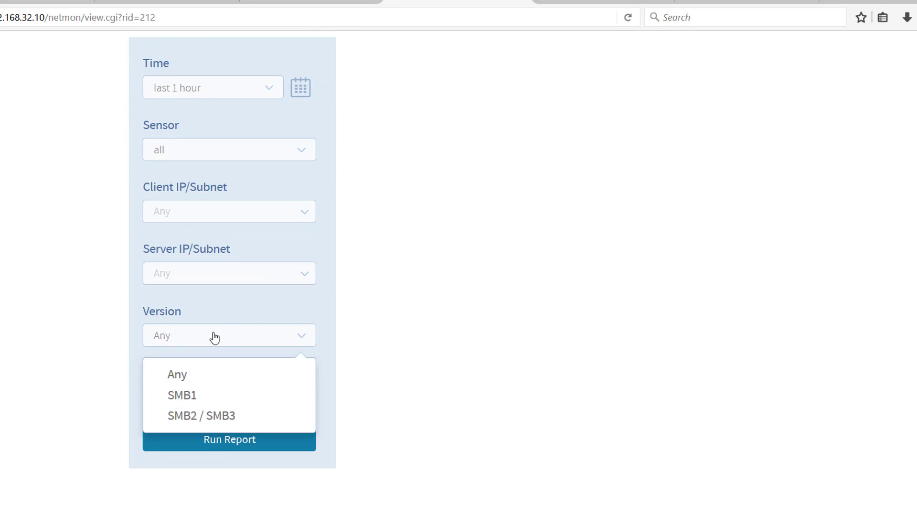
pyautogui.click(198, 401)
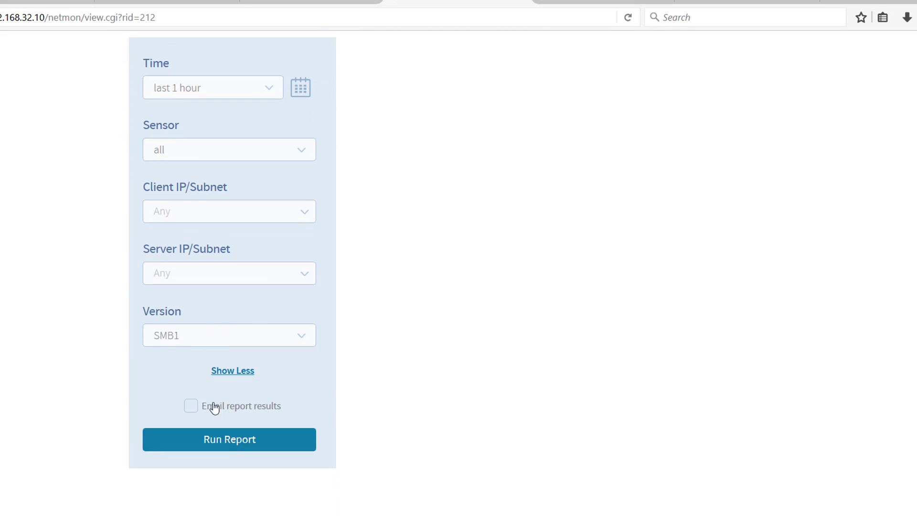
pyautogui.click(228, 438)
pyautogui.scroll(-3, 437, 321)
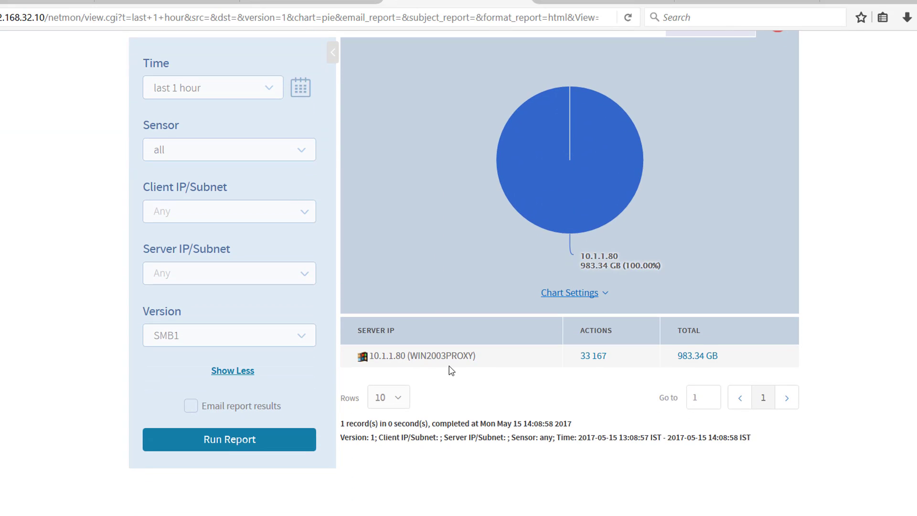
# - Save a copy of the SMB1 file share servers report under the name "Ransomware: Wannacry SMBv1"
pyautogui.scroll(3, 442, 370)
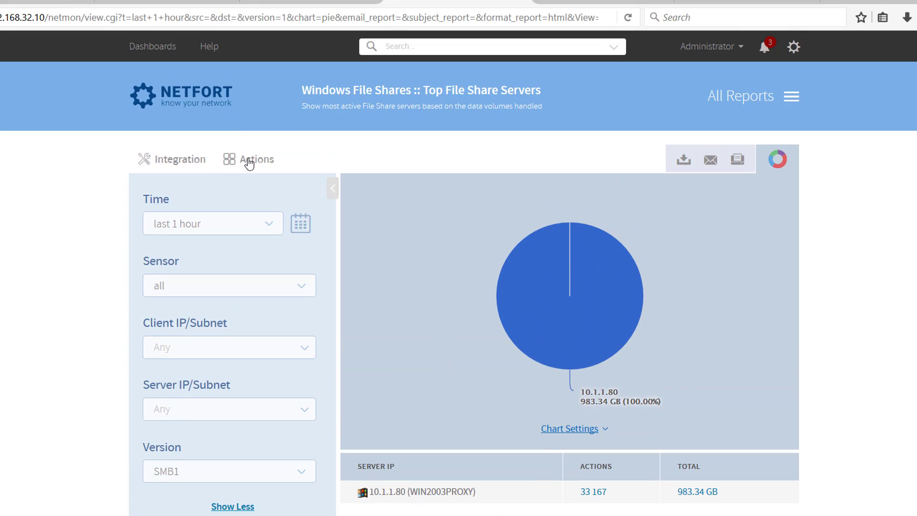
pyautogui.click(248, 161)
pyautogui.click(176, 221)
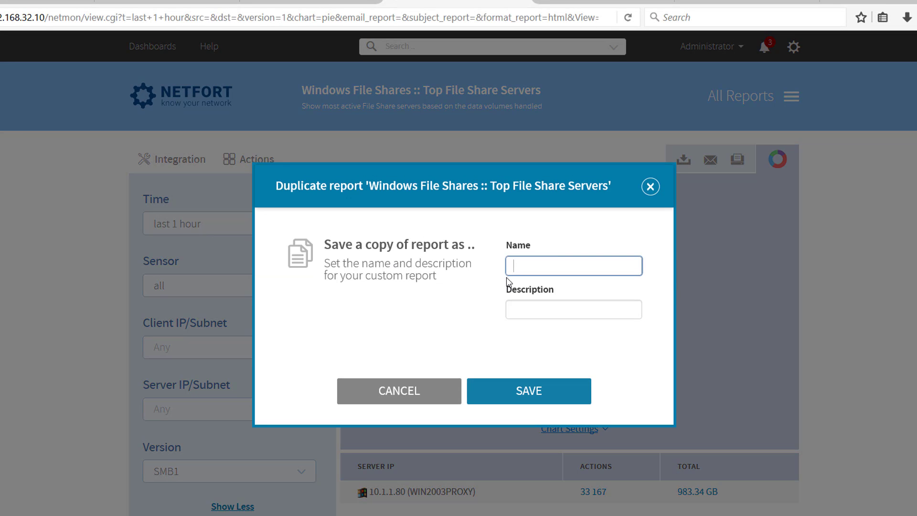
pyautogui.write('Ransomw')
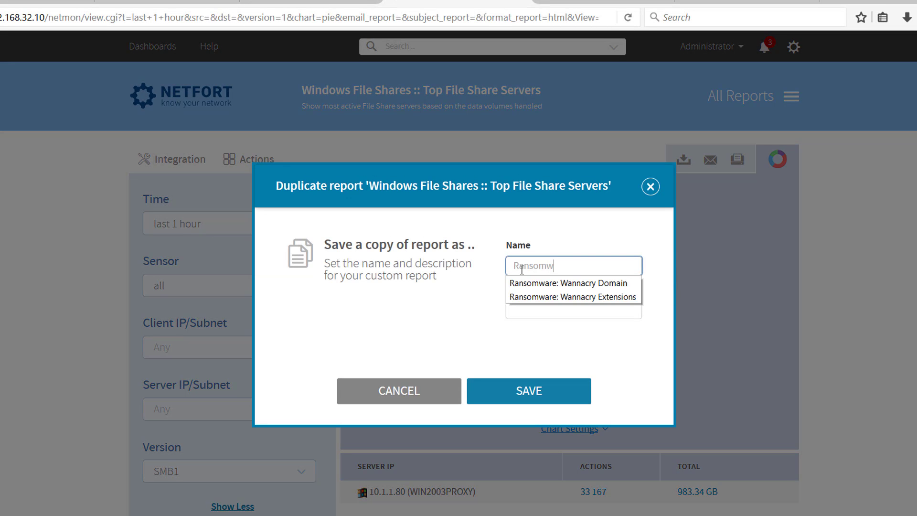
pyautogui.write('are: Wannacry SMB')
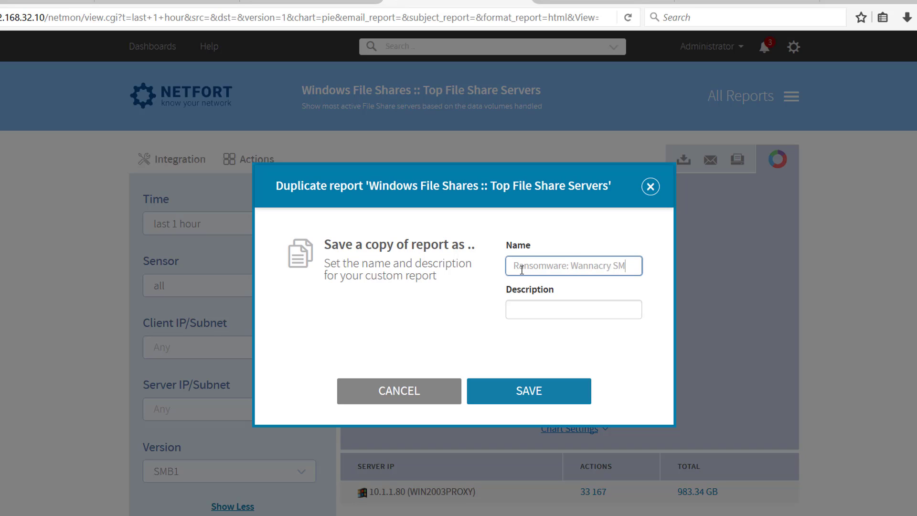
pyautogui.write('v1')
pyautogui.click(528, 390)
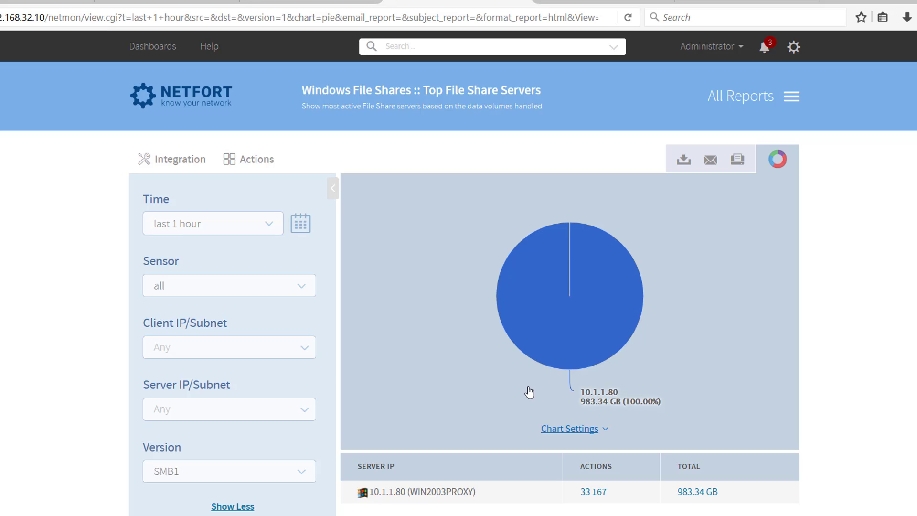
# - Search the reports for "web cl" and open Web Clients by Version and Timestamp under Web Browsers
pyautogui.click(429, 48)
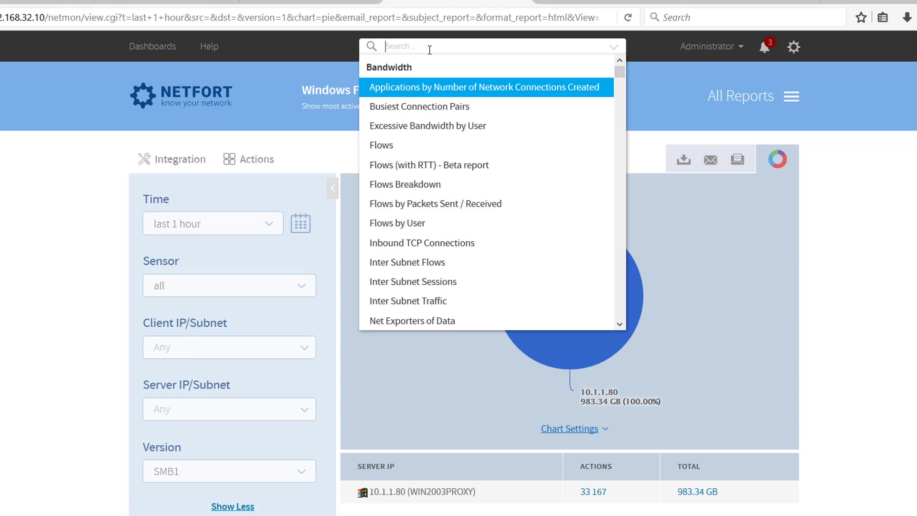
pyautogui.write('web')
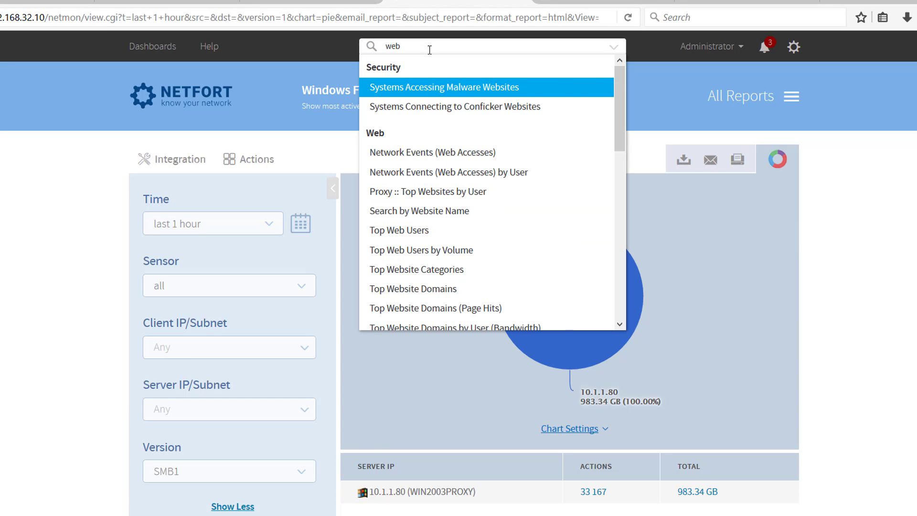
pyautogui.write(' cl')
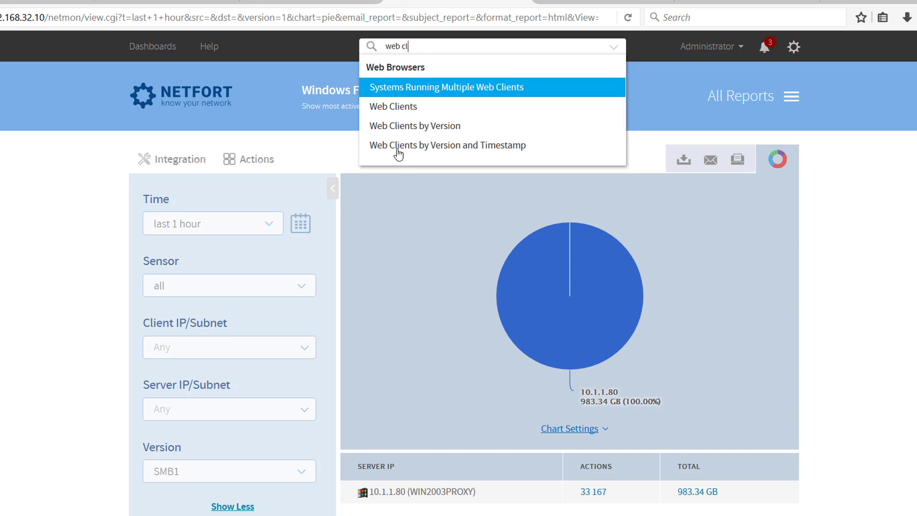
pyautogui.click(449, 149)
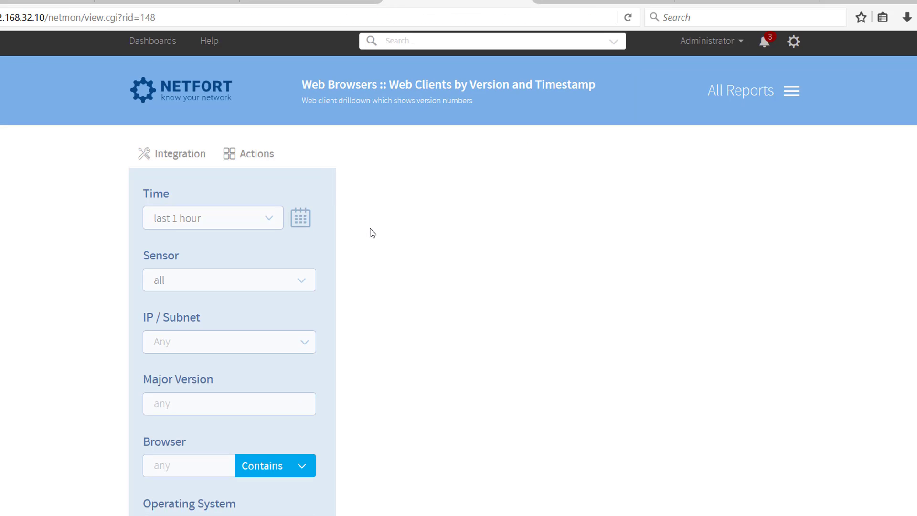
# - Try to filter the web clients report by the operating system XP and run it
pyautogui.scroll(-3, 370, 232)
pyautogui.click(200, 454)
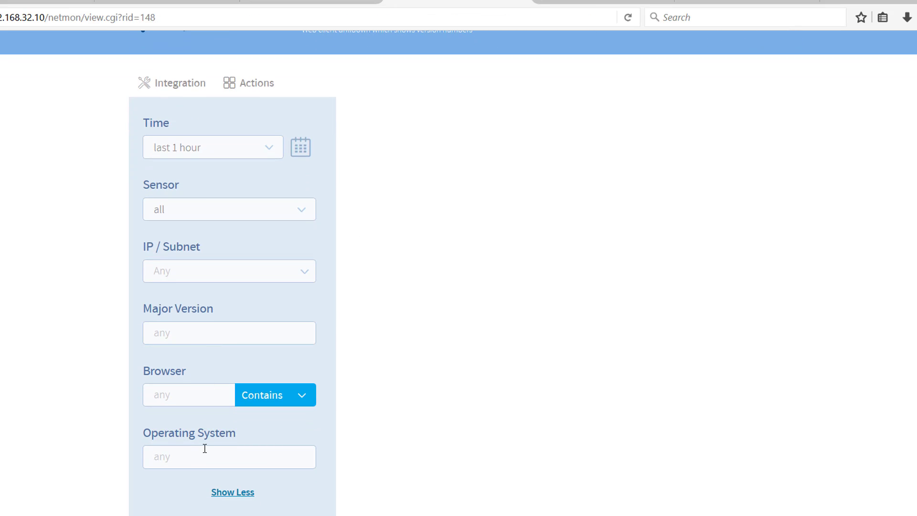
pyautogui.write('XP')
pyautogui.scroll(-3, 237, 435)
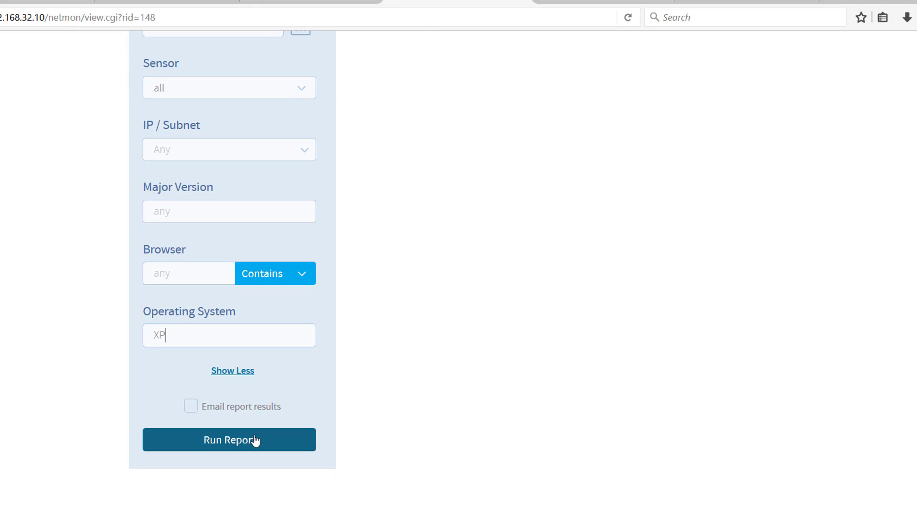
pyautogui.click(256, 440)
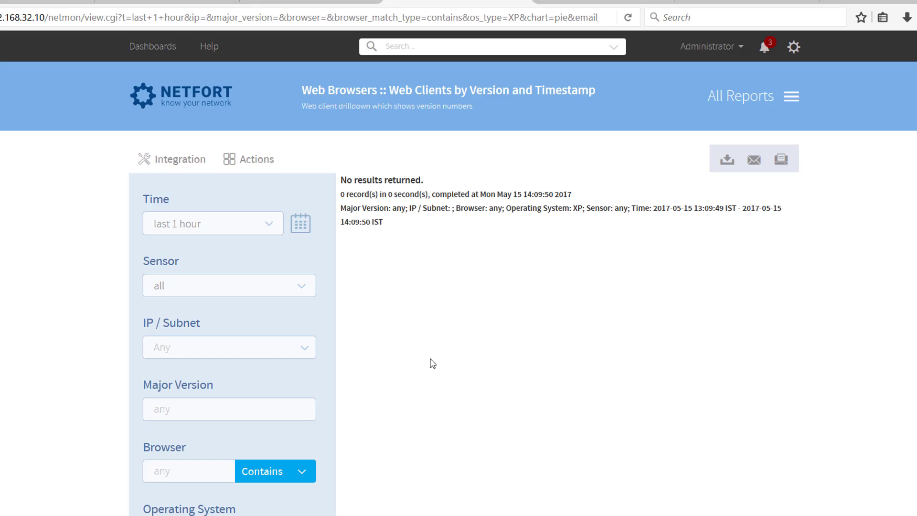
# - Clear the Operating System filter and rerun the web clients report for all operating systems
pyautogui.scroll(-3, 430, 364)
pyautogui.click(174, 384)
pyautogui.hotkey('ctrl', 'a')
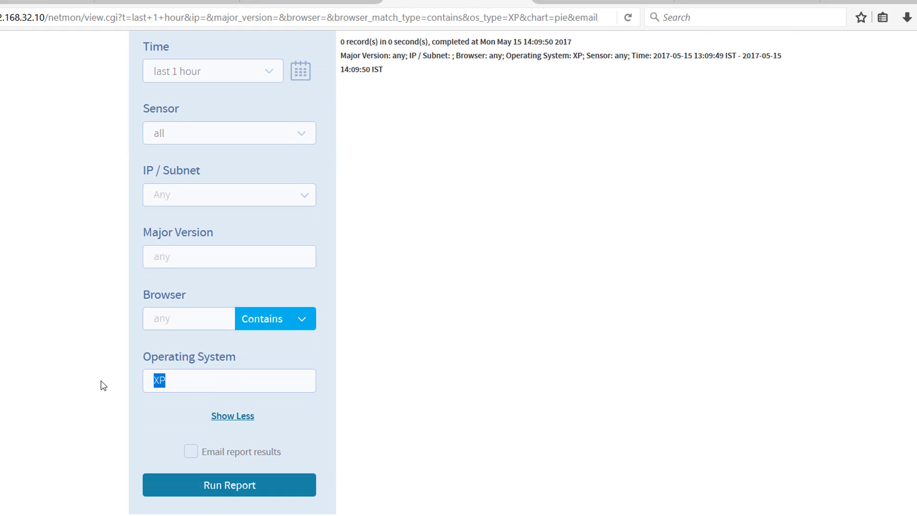
pyautogui.press('BackSpace')
pyautogui.click(222, 485)
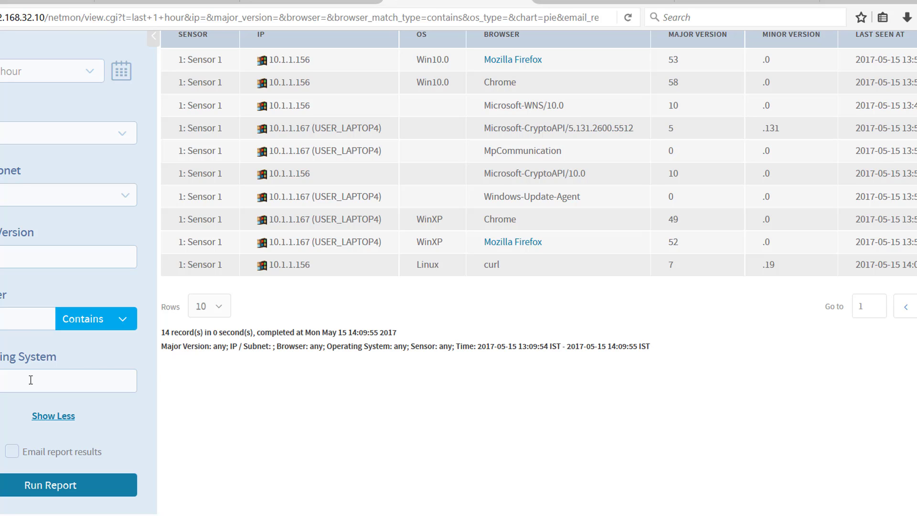
# - Set the Operating System filter of the web clients report to WinXP and run the report
pyautogui.write('P')
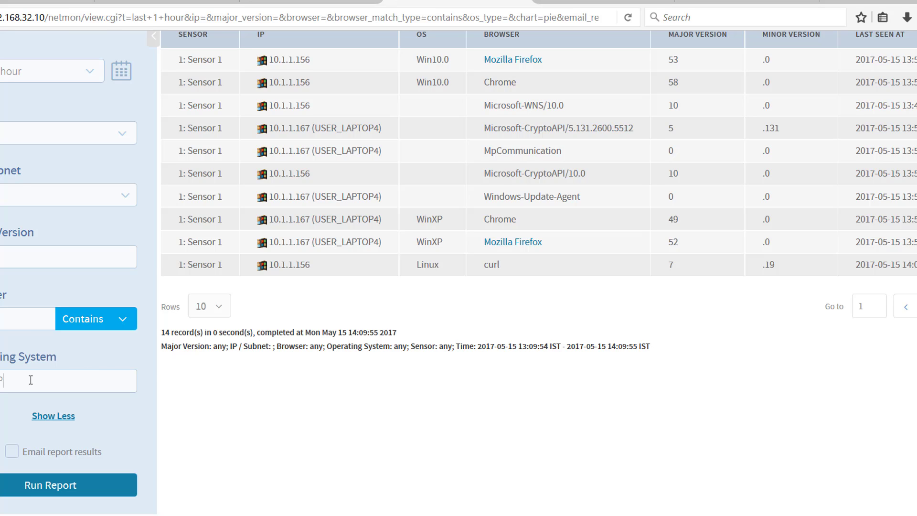
pyautogui.click(49, 481)
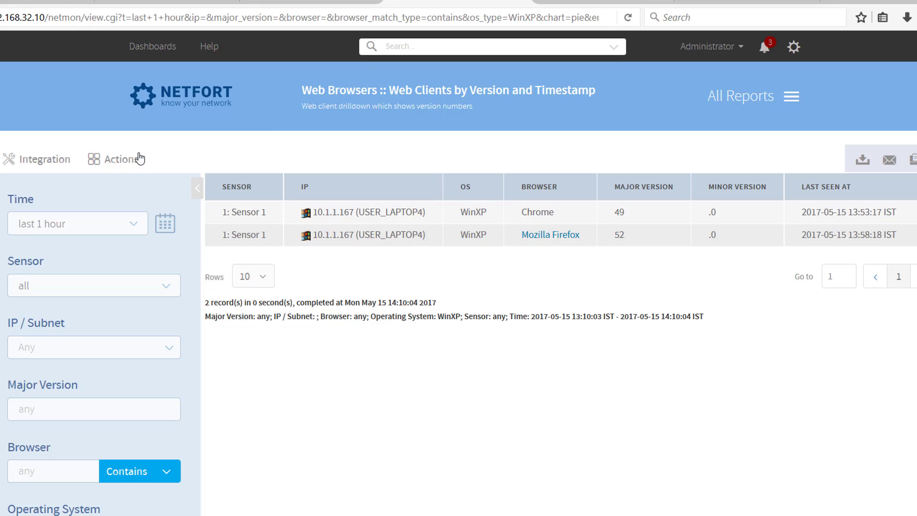
# - Save a copy of the WinXP web clients report under the name "Ransomware: Wannacry XP Clients"
pyautogui.click(125, 161)
pyautogui.click(62, 222)
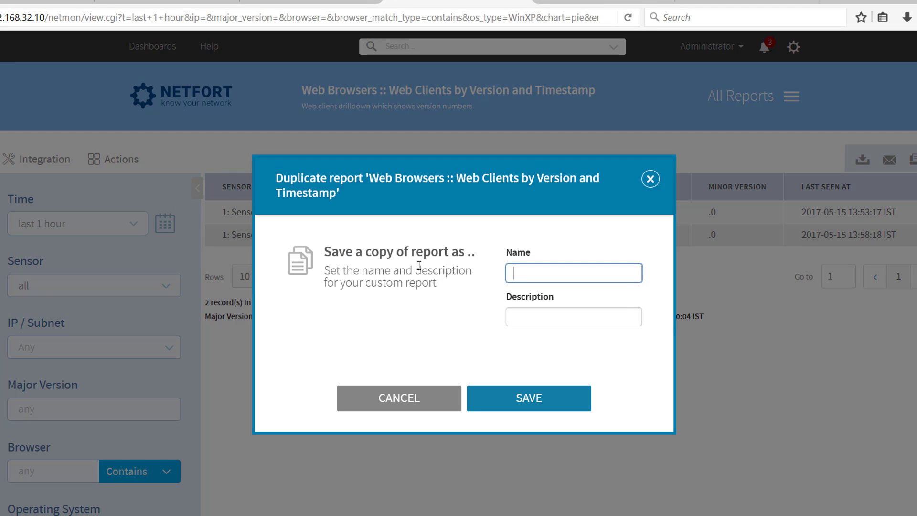
pyautogui.write('Ran')
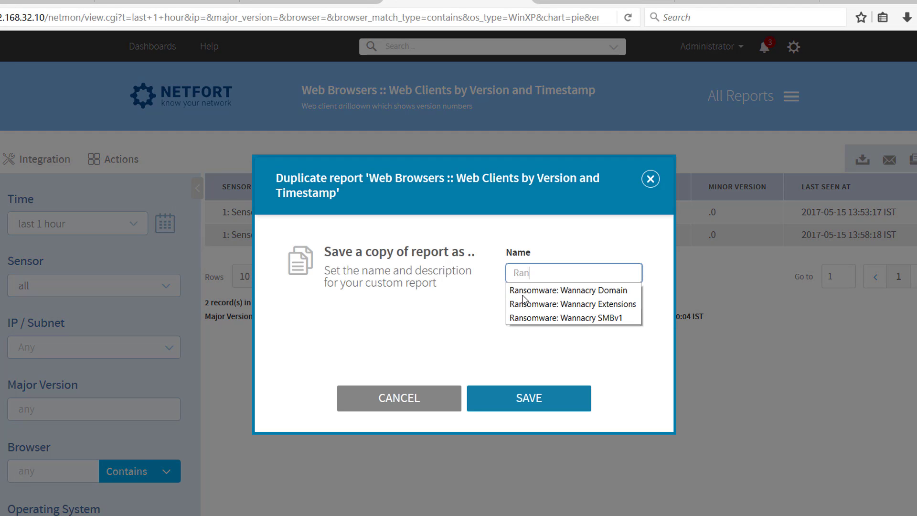
pyautogui.write('somware: Wannacry XP Clients')
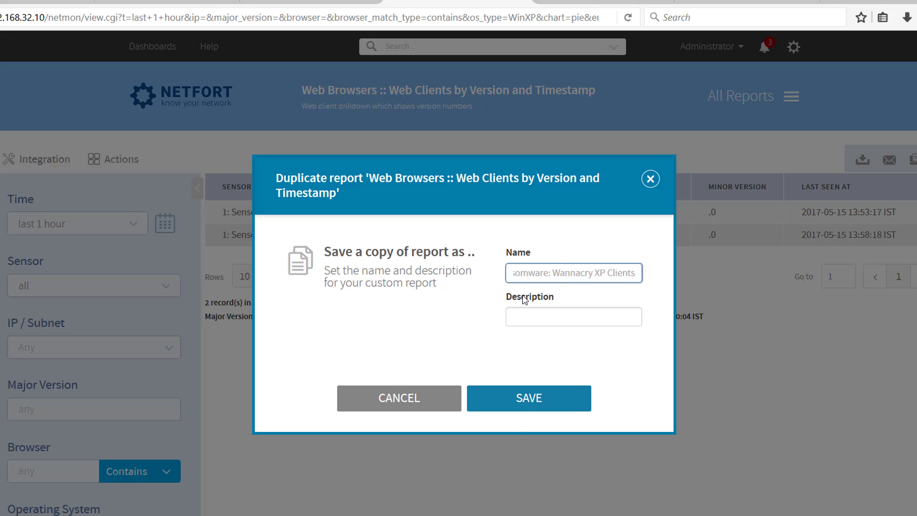
pyautogui.click(525, 407)
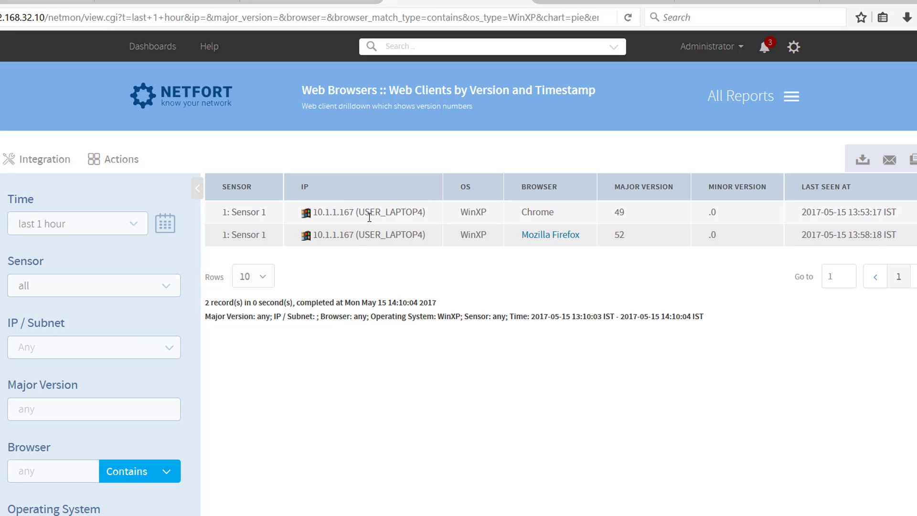
# - Search the reports for "client" and open Top Client IPs by Number of Actions under Windows File Shares
pyautogui.click(429, 48)
pyautogui.write('clien')
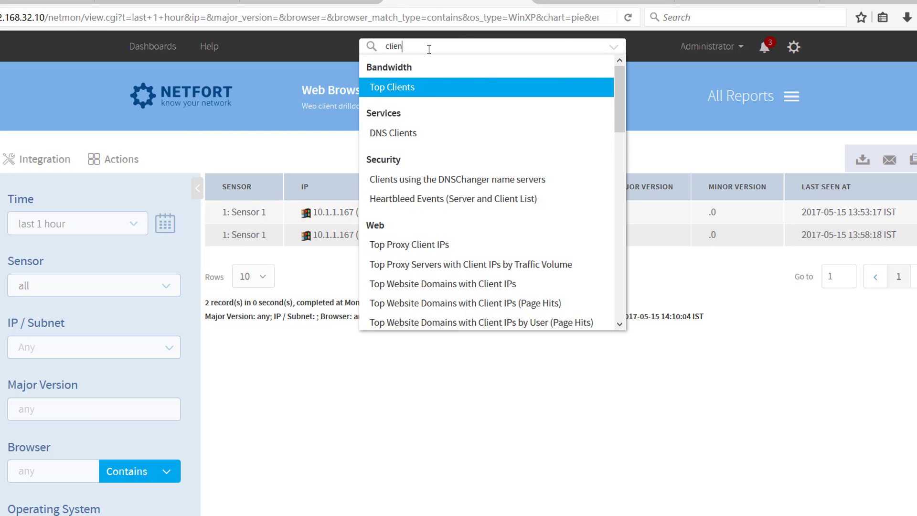
pyautogui.write('t')
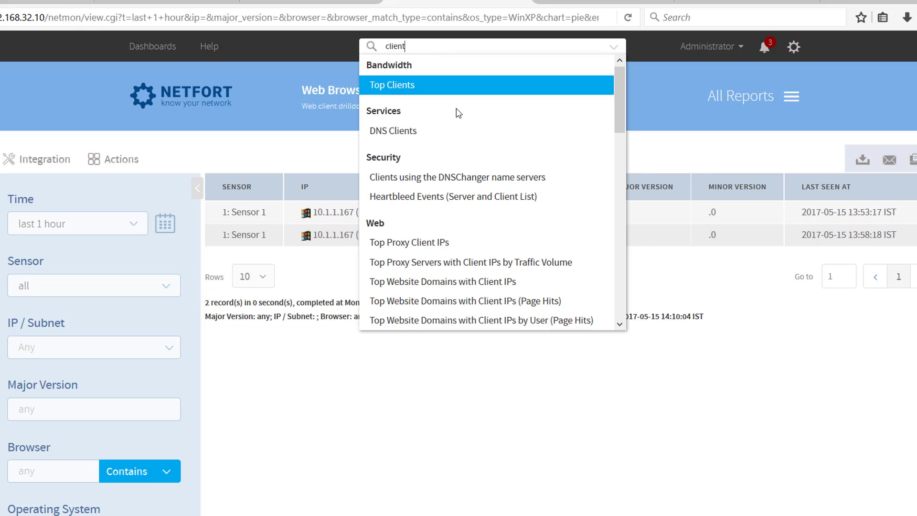
pyautogui.scroll(-8, 463, 119)
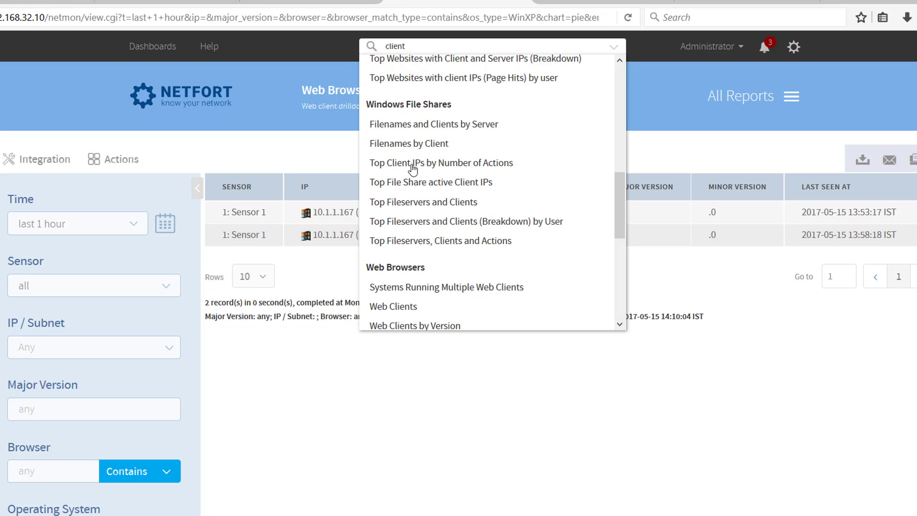
pyautogui.click(451, 166)
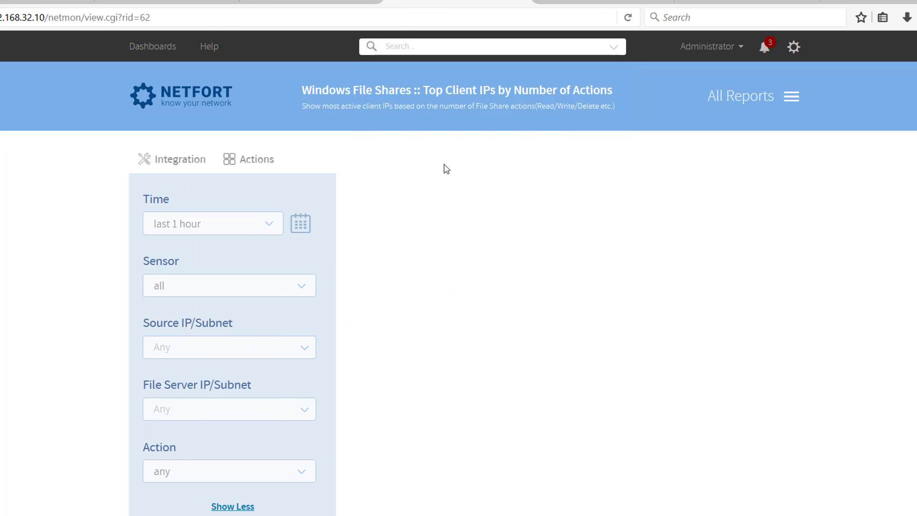
# - Set the Action filter of the top client IPs report to Rename and run the report
pyautogui.click(204, 477)
pyautogui.scroll(-5, 211, 457)
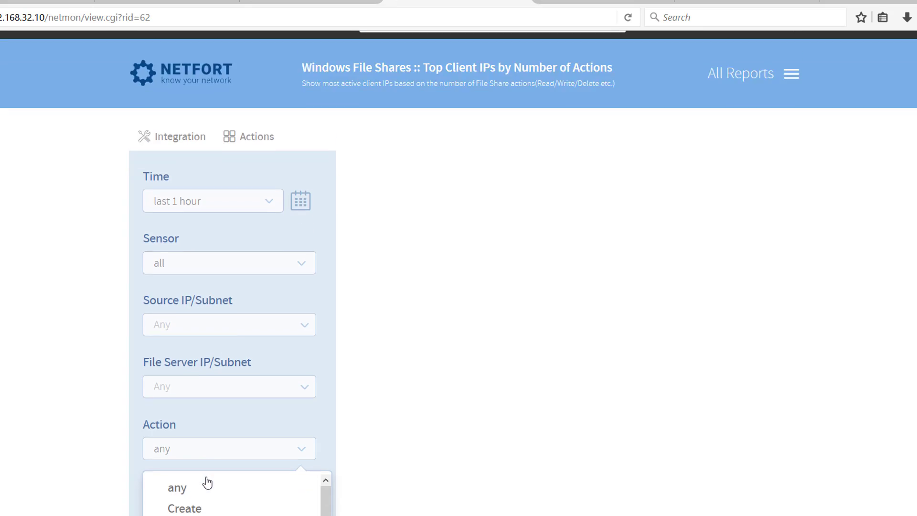
pyautogui.scroll(-1, 210, 456)
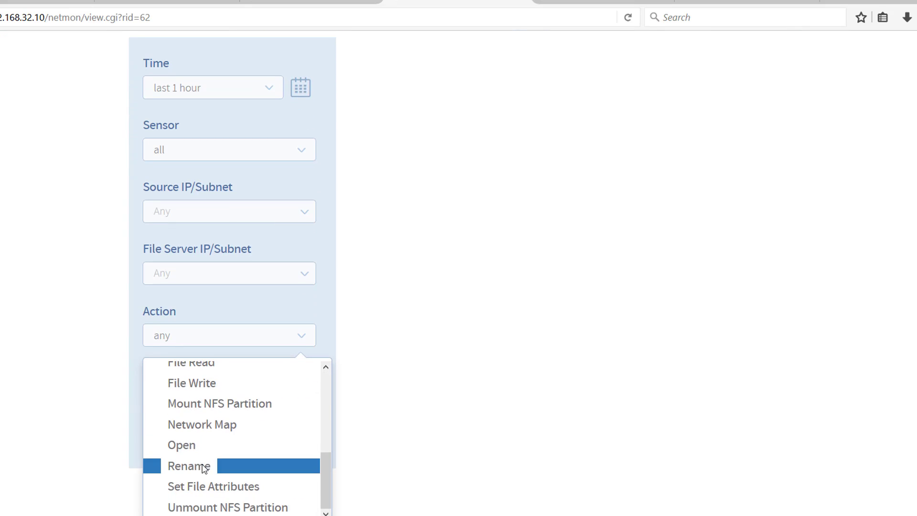
pyautogui.click(200, 466)
pyautogui.click(284, 448)
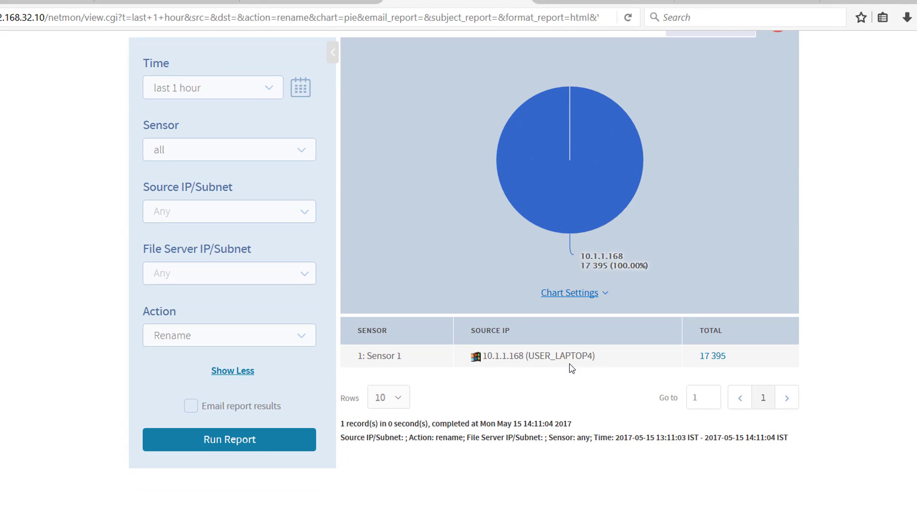
# - Save a copy of the Rename-filtered client IPs report under the name "Ransomware: Top Clients Renaming Files"
pyautogui.scroll(3, 569, 368)
pyautogui.click(258, 163)
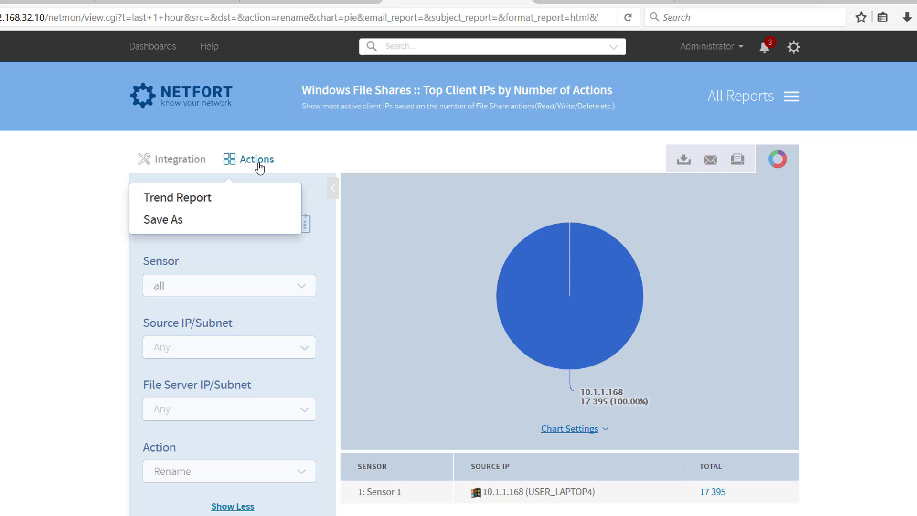
pyautogui.click(186, 220)
pyautogui.click(550, 271)
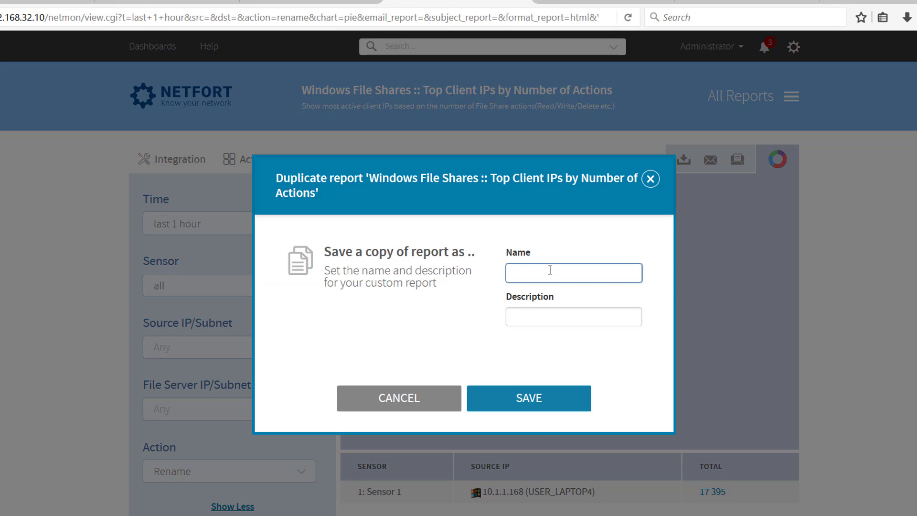
pyautogui.write('Ransomware')
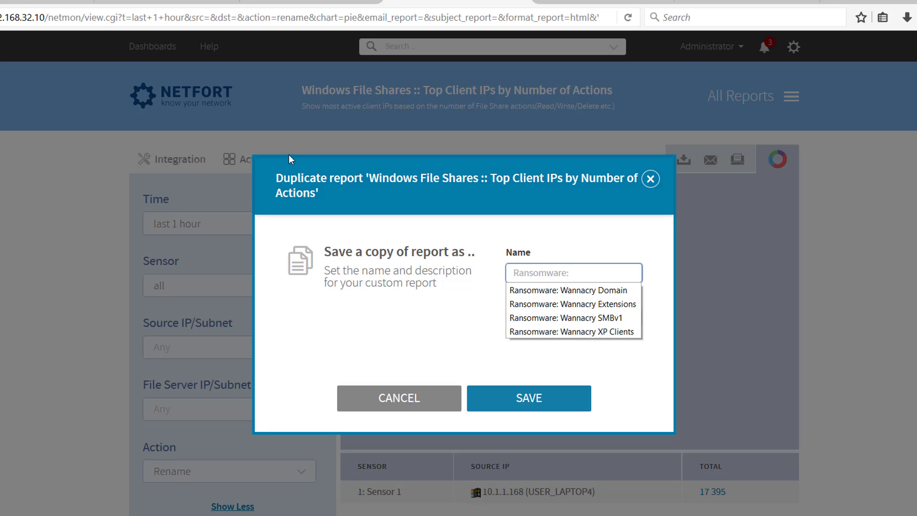
pyautogui.write(': Cli')
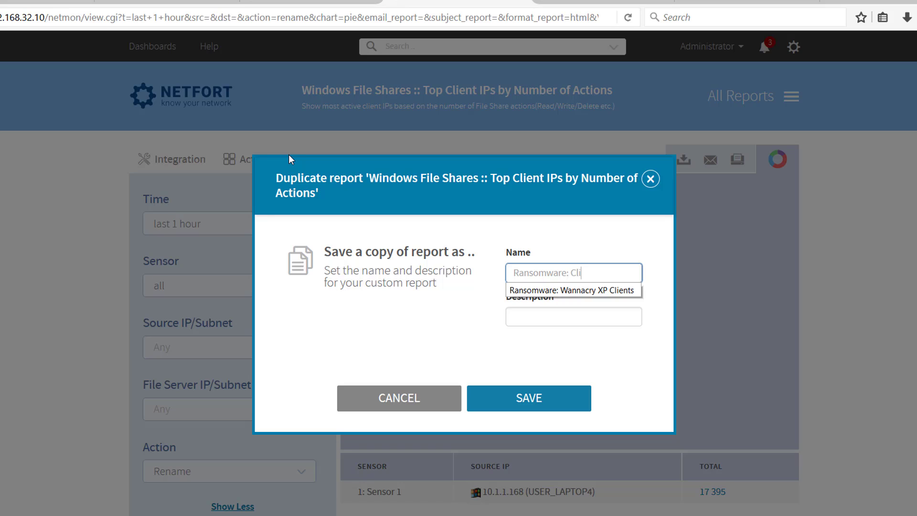
pyautogui.press('BackSpace')
pyautogui.press('BackSpace')
pyautogui.press('BackSpace')
pyautogui.write('Top ')
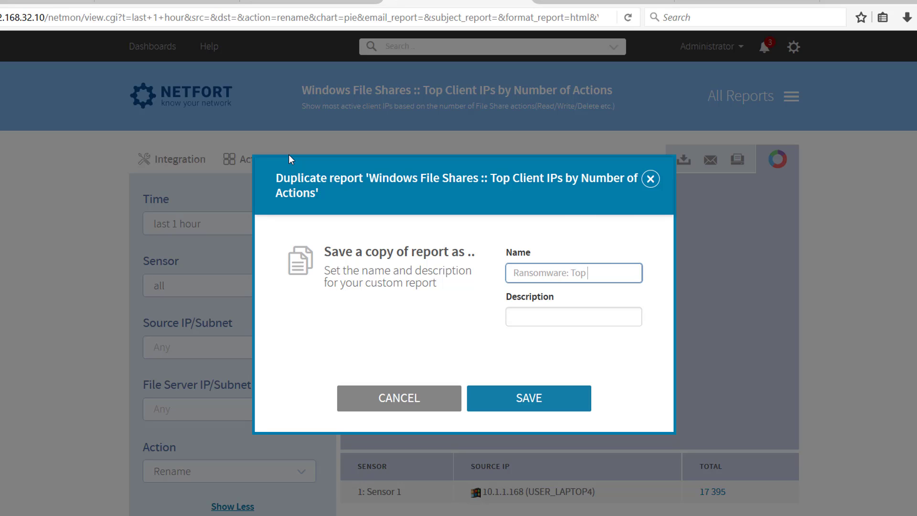
pyautogui.write('Clients Renami')
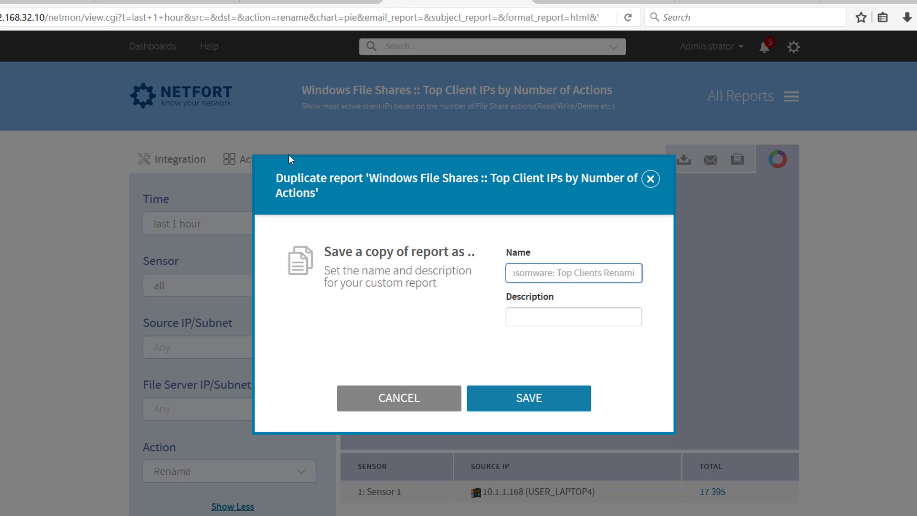
pyautogui.write('ng Files')
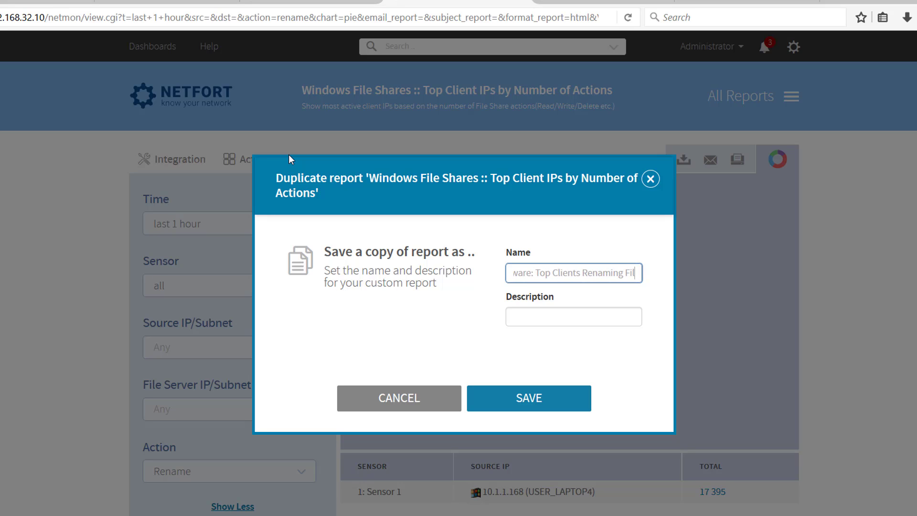
pyautogui.click(541, 402)
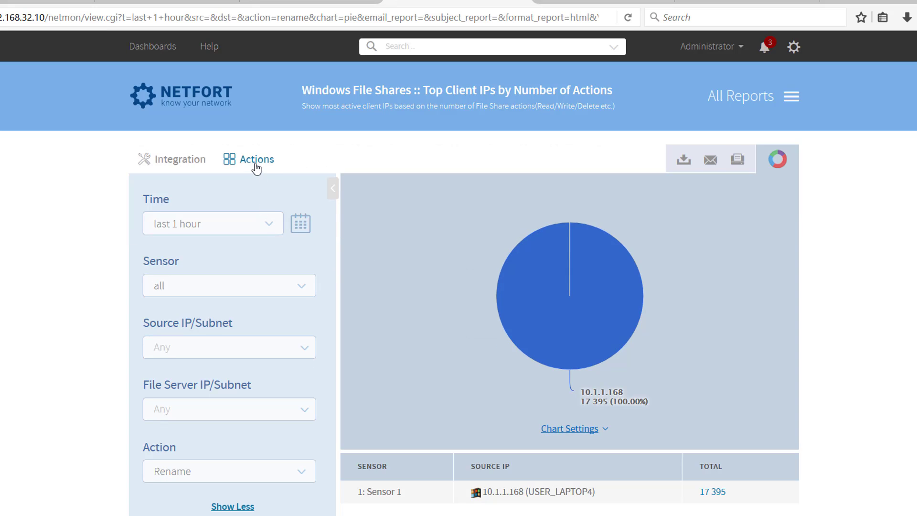
# - Create a trend report named "File Renames" from the Rename-filtered top client IPs report
pyautogui.click(257, 170)
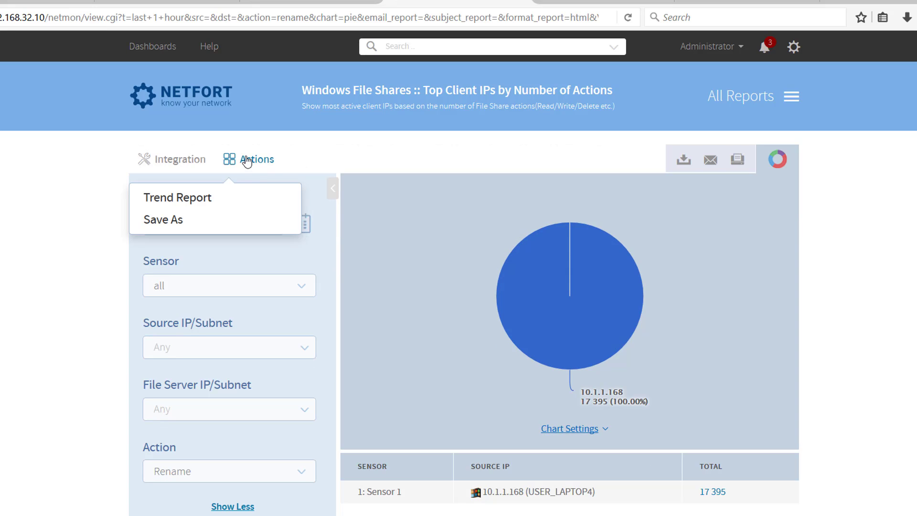
pyautogui.click(182, 198)
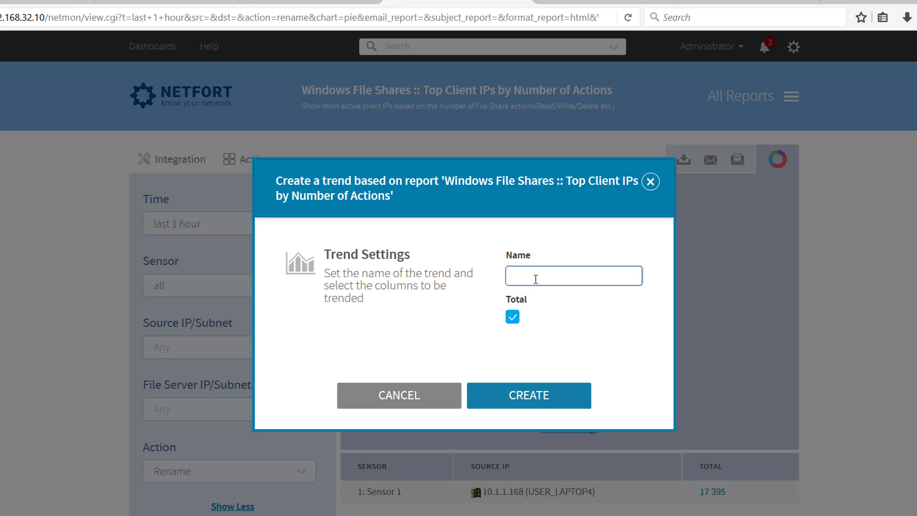
pyautogui.write('File')
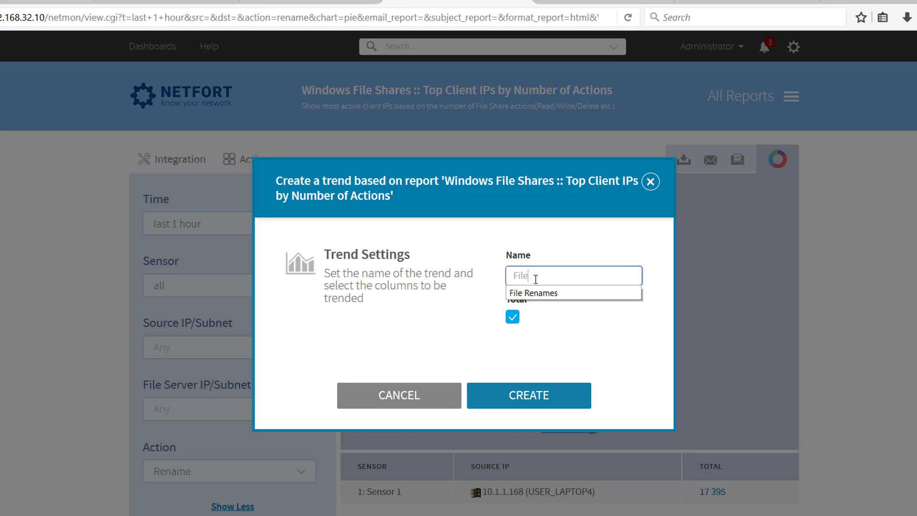
pyautogui.press('Down')
pyautogui.press('Return')
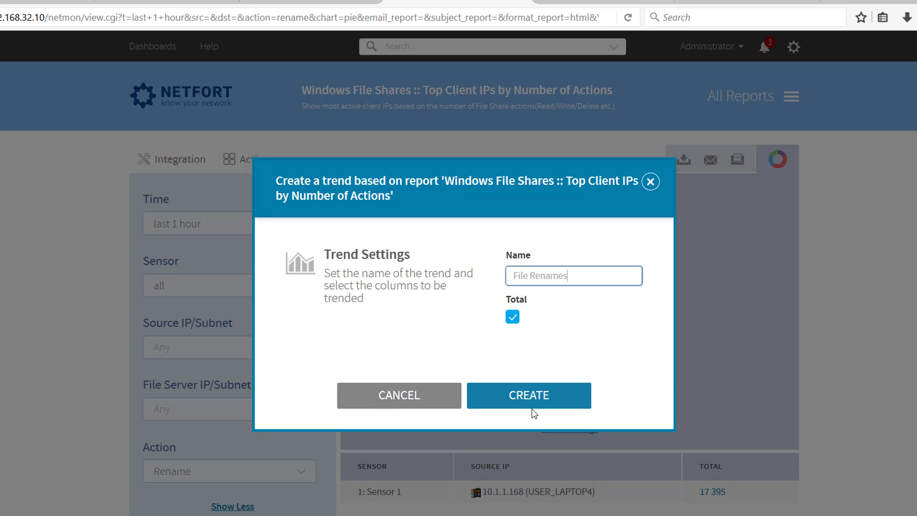
pyautogui.click(735, 314)
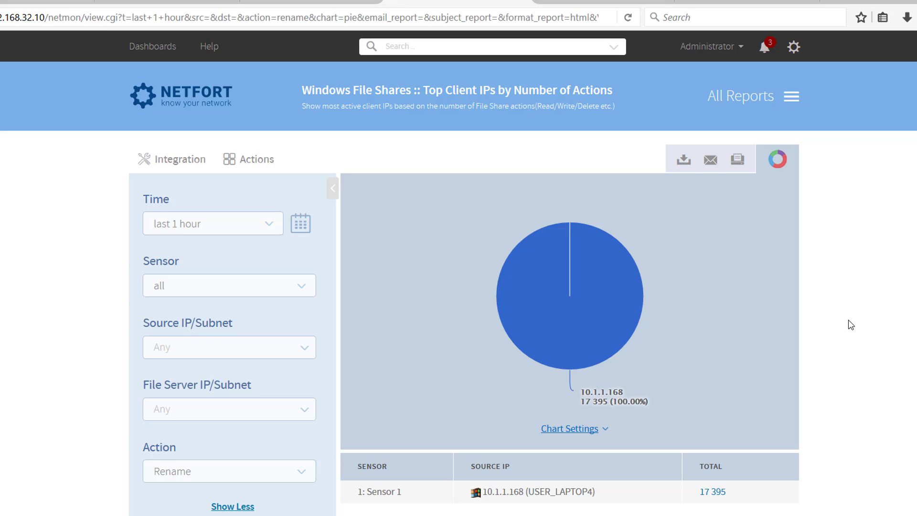
# - Search the reports for "top" and open Top Clients under Bandwidth
pyautogui.click(530, 52)
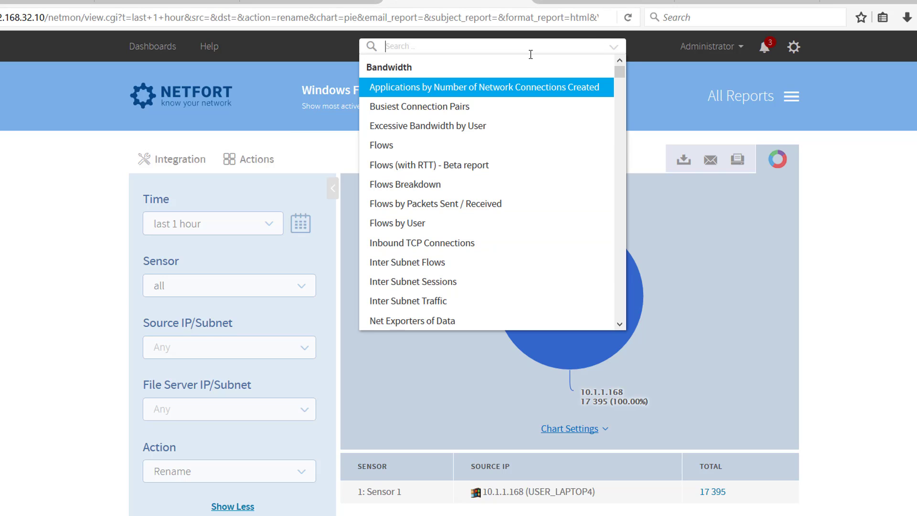
pyautogui.write('t')
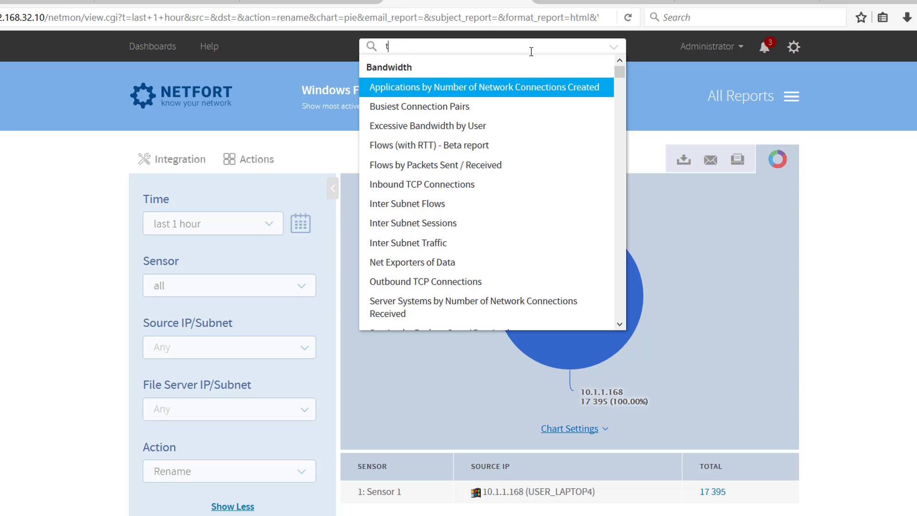
pyautogui.write('op')
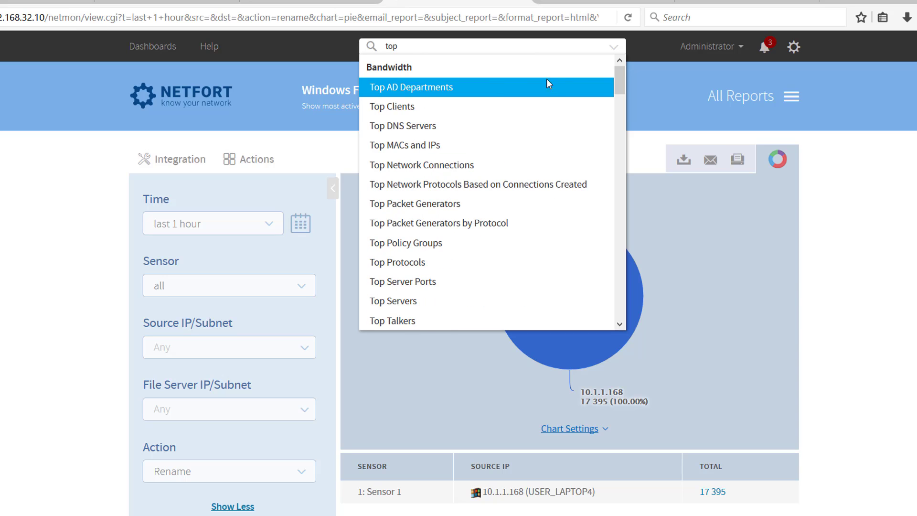
pyautogui.click(398, 110)
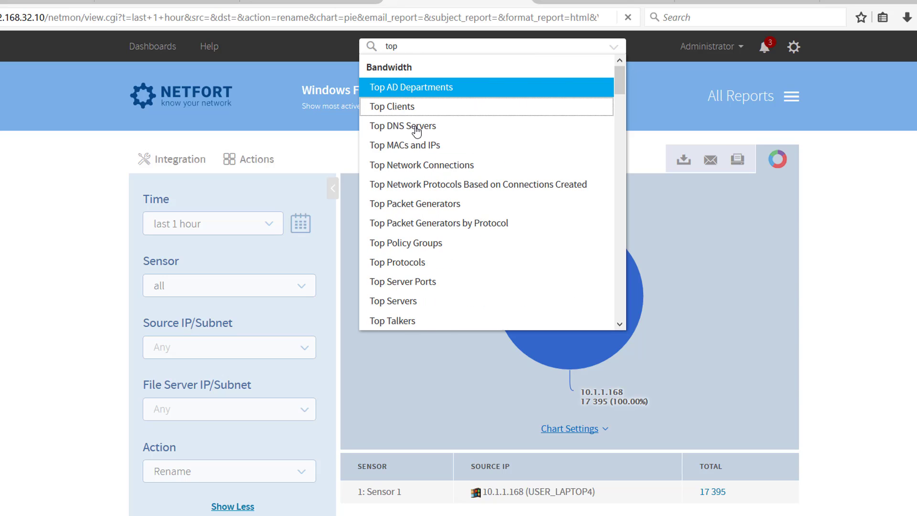
# - Set the Destination Port filter of the Top Clients report to 445
pyautogui.scroll(-1, 82, 272)
pyautogui.scroll(-5, 83, 271)
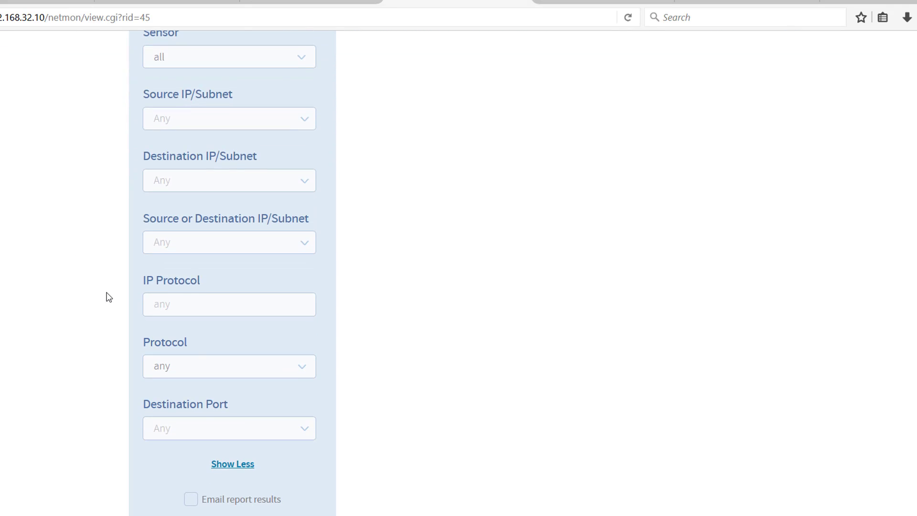
pyautogui.click(204, 420)
pyautogui.write('445')
# - Set the Destination IP/Subnet filter to !10.0.0.0/8,192.168.0.0/16 and run the Top Clients report
pyautogui.scroll(5, 174, 433)
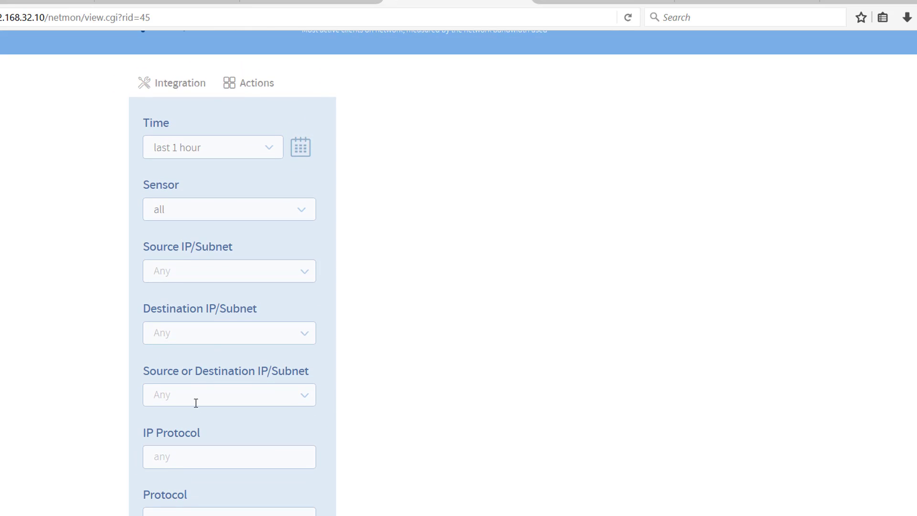
pyautogui.click(206, 330)
pyautogui.write('1')
pyautogui.write('10')
pyautogui.write('.0.0')
pyautogui.write('.0')
pyautogui.write('/8')
pyautogui.write(',192.168.')
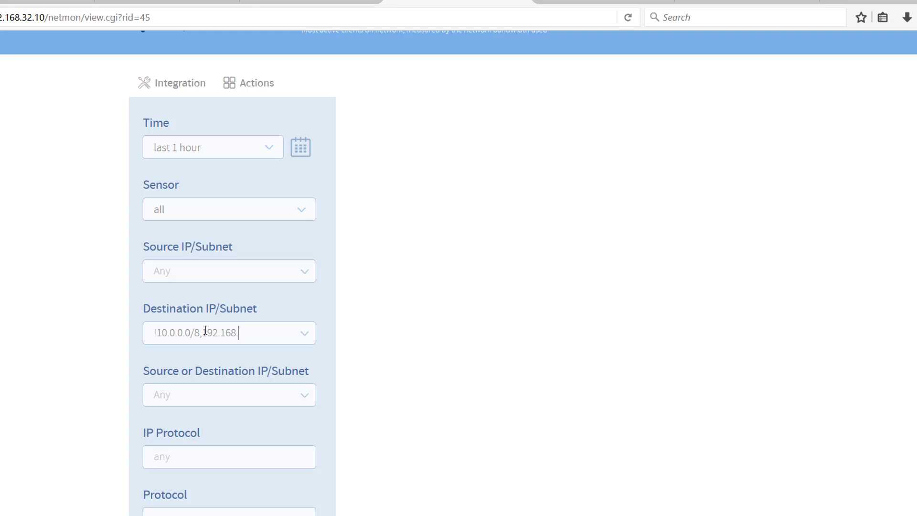
pyautogui.write('0.0/16')
pyautogui.scroll(-5, 357, 290)
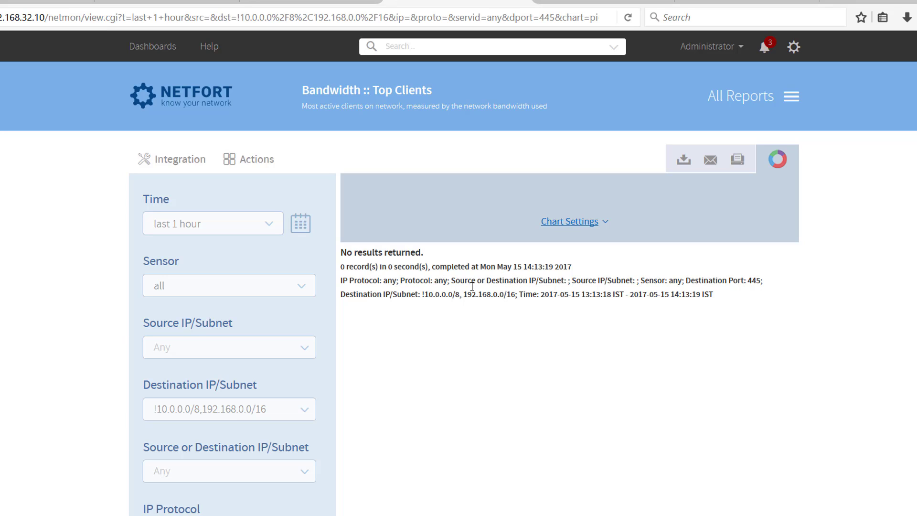
# - Save a copy of the filtered Top Clients report under the name "Ransomware: Outbound 445"
pyautogui.click(257, 160)
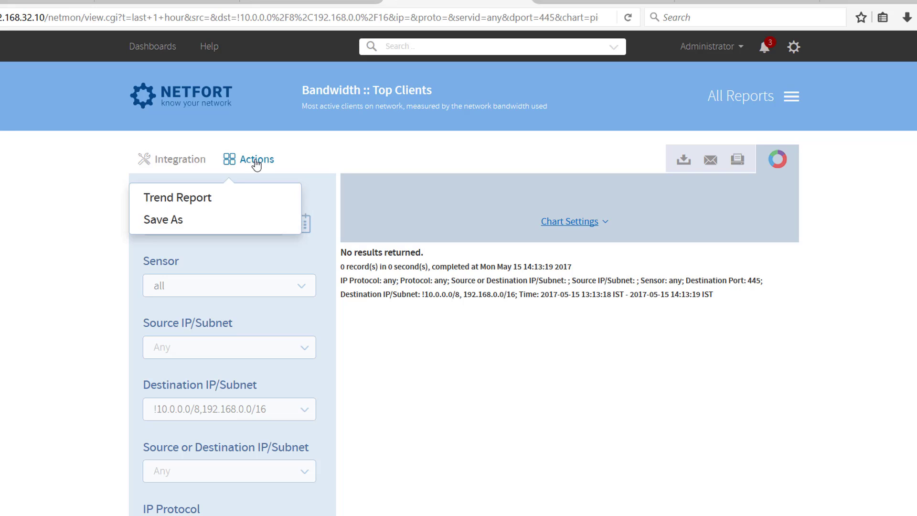
pyautogui.click(180, 219)
pyautogui.click(542, 265)
pyautogui.write('R')
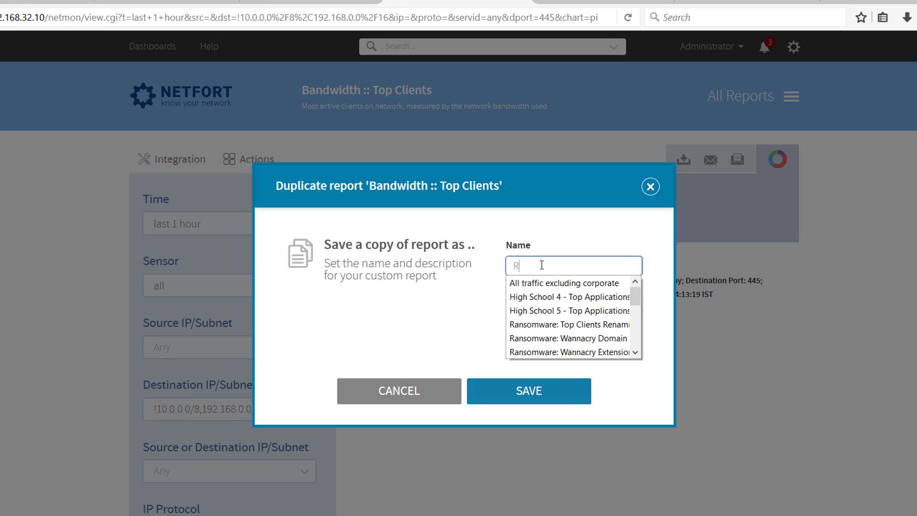
pyautogui.write('ansomware')
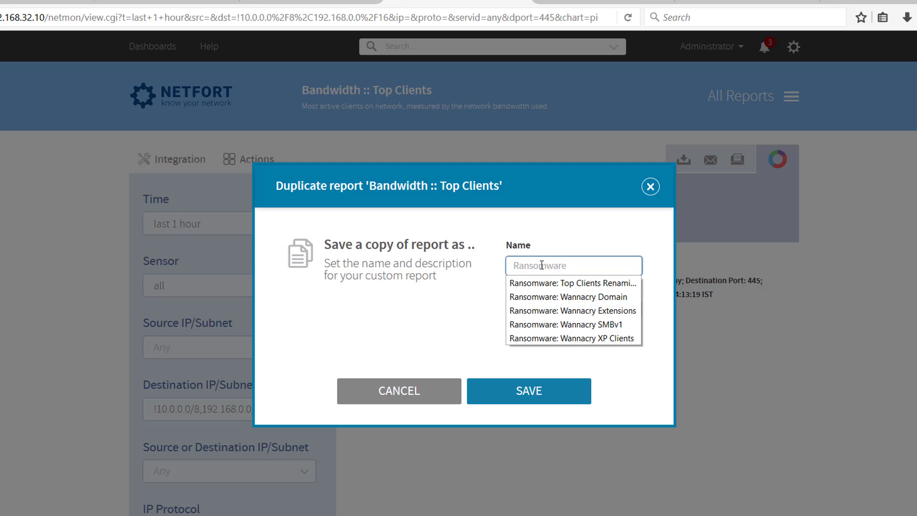
pyautogui.write(': POIU')
pyautogui.press('BackSpace')
pyautogui.press('BackSpace')
pyautogui.write('Outbou')
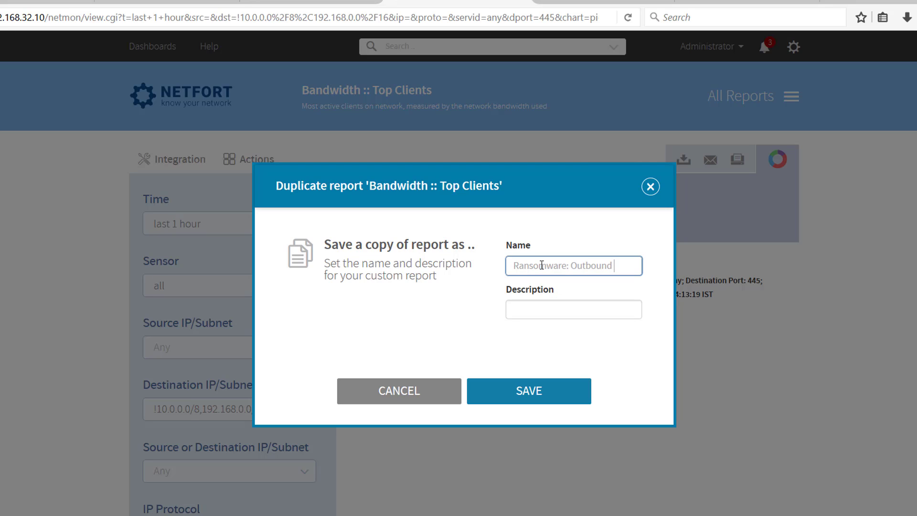
pyautogui.write('nd 445')
pyautogui.click(581, 398)
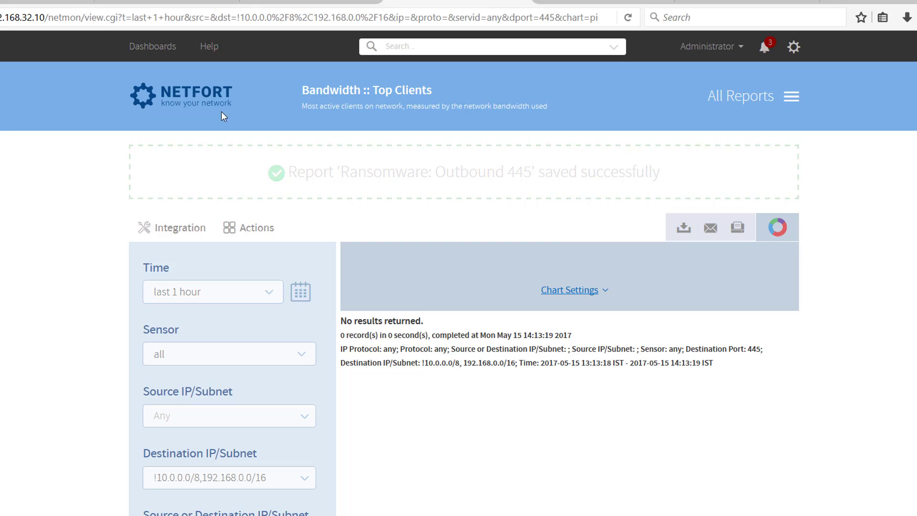
# - Start a new dashboard and set the width of its first column to 650 px
pyautogui.click(198, 110)
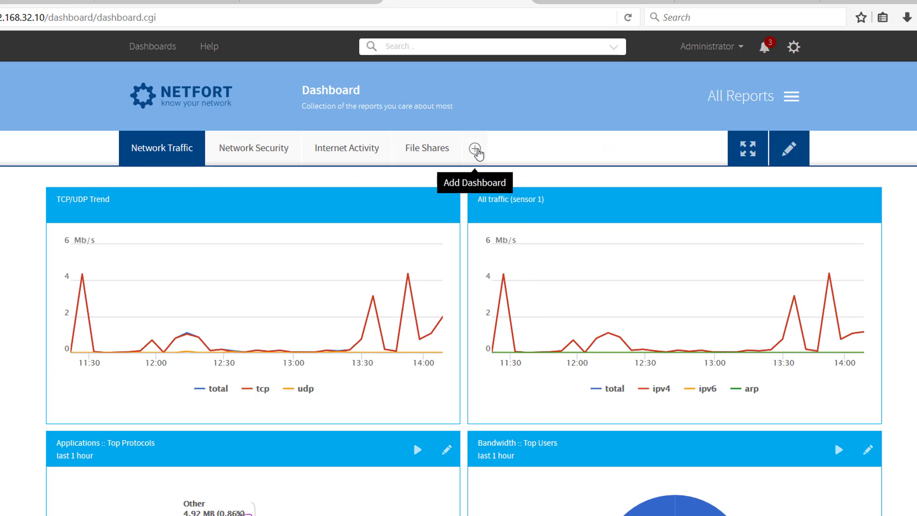
pyautogui.click(476, 151)
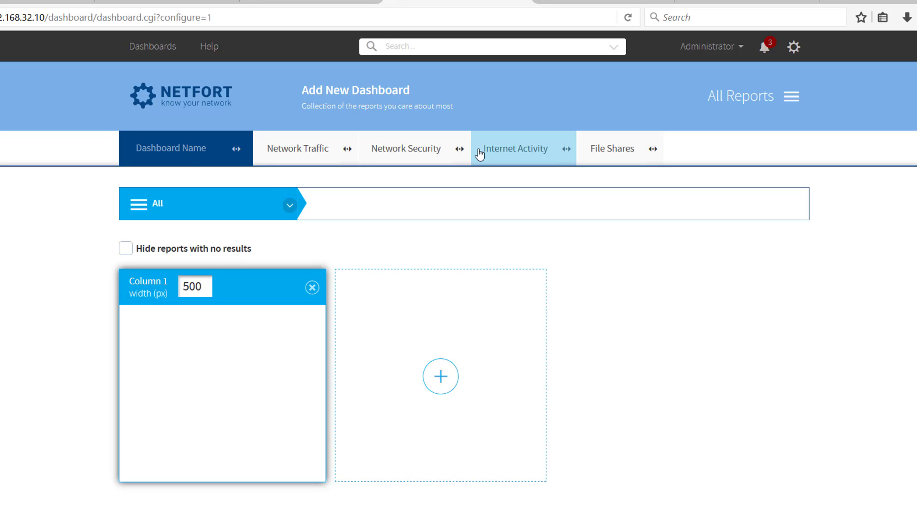
pyautogui.moveTo(213, 289); pyautogui.dragTo(181, 285)
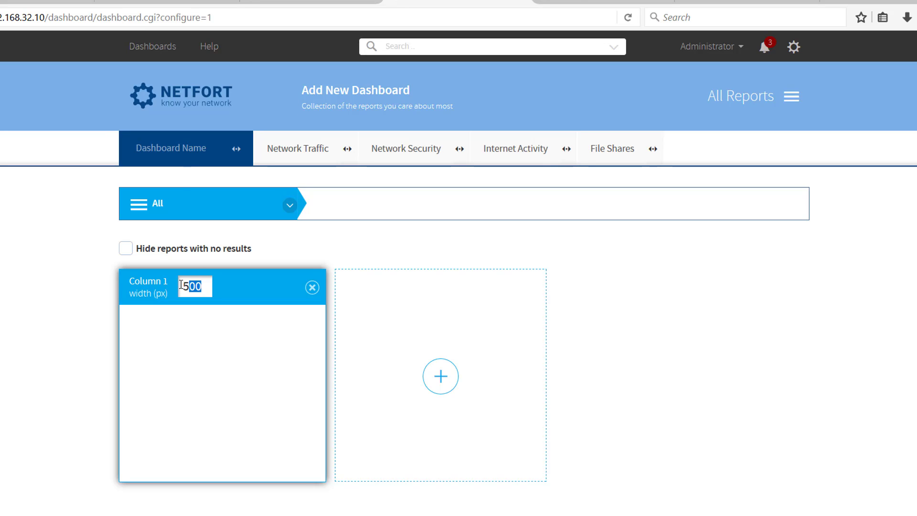
pyautogui.press('BackSpace')
pyautogui.write('6')
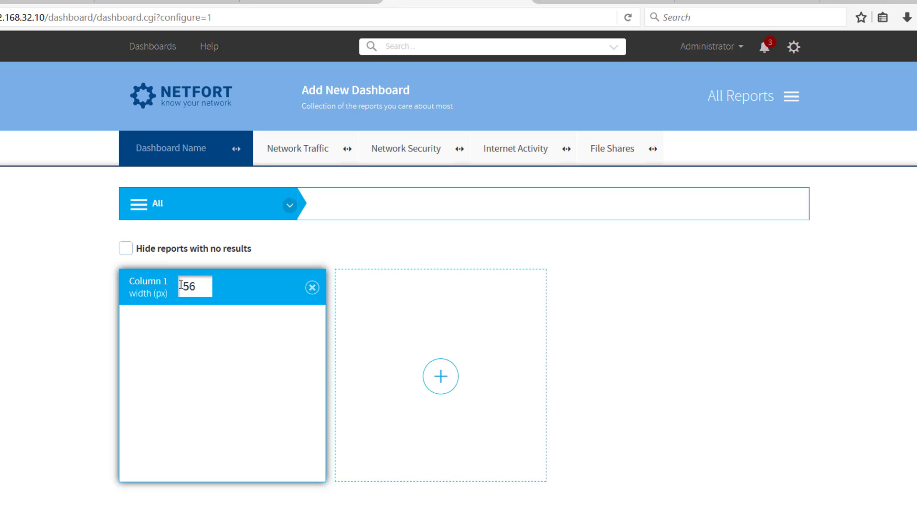
pyautogui.press('BackSpace')
pyautogui.press('BackSpace')
pyautogui.write('650')
# - Add a second column to the new dashboard and set its width to 650 px
pyautogui.click(440, 378)
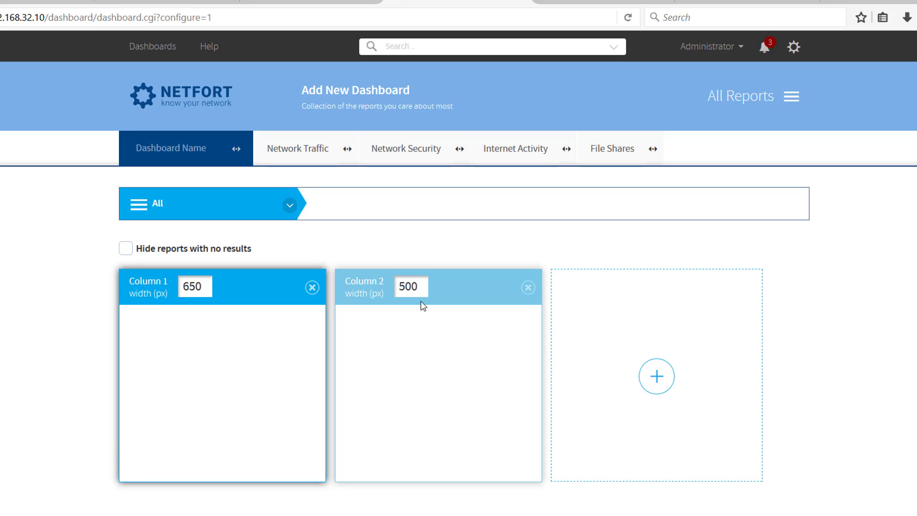
pyautogui.moveTo(423, 288); pyautogui.dragTo(348, 275)
pyautogui.write('650')
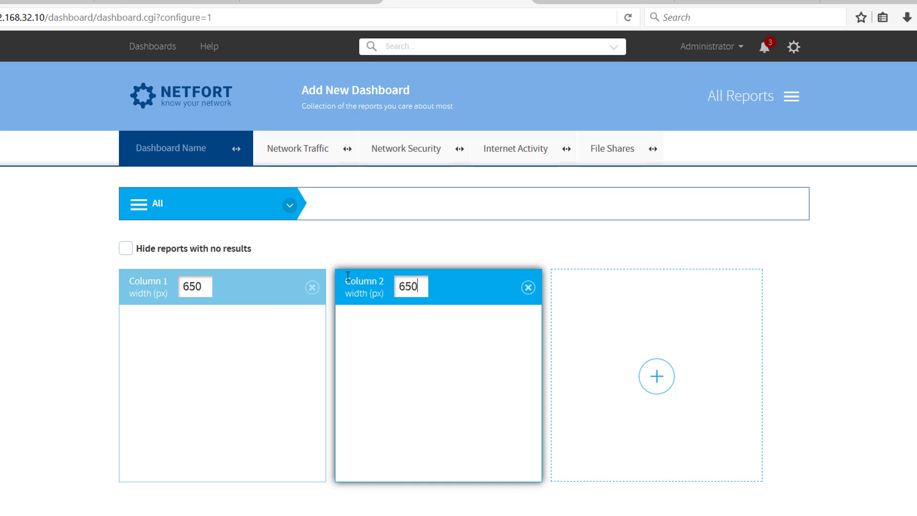
# - Search for "ran" and add all six custom Ransomware reports to the dashboard's second column
pyautogui.click(378, 203)
pyautogui.write('ran')
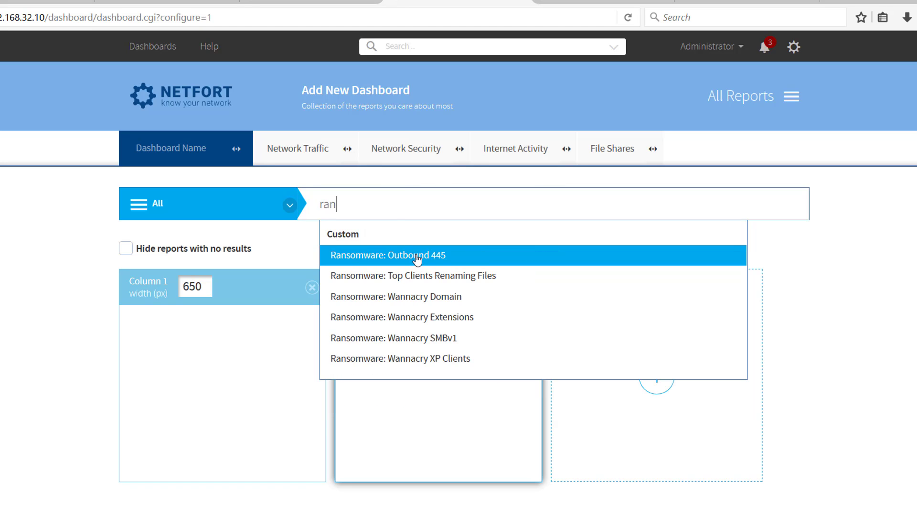
pyautogui.click(361, 362)
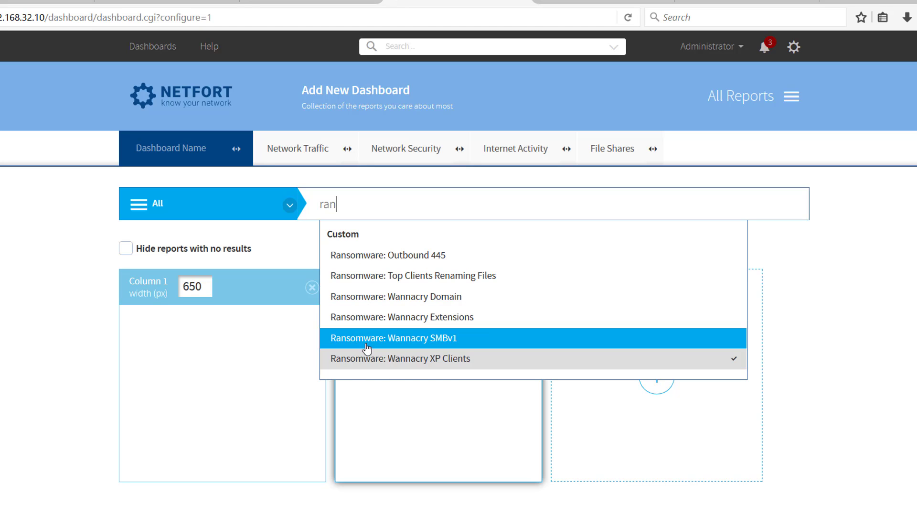
pyautogui.click(366, 337)
pyautogui.click(366, 318)
pyautogui.click(370, 297)
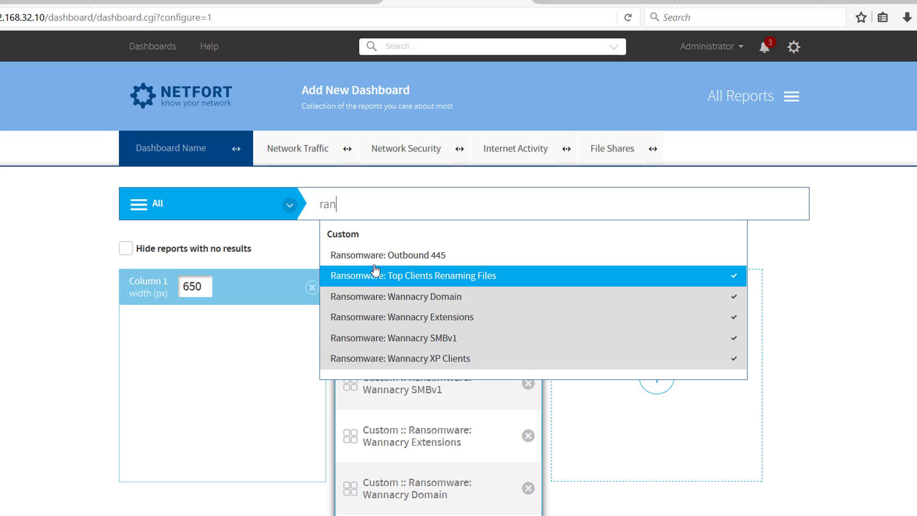
pyautogui.click(374, 277)
pyautogui.click(375, 256)
# - Search for "rena" and add the File Renames trend to the dashboard's second column
pyautogui.moveTo(355, 208); pyautogui.dragTo(304, 197)
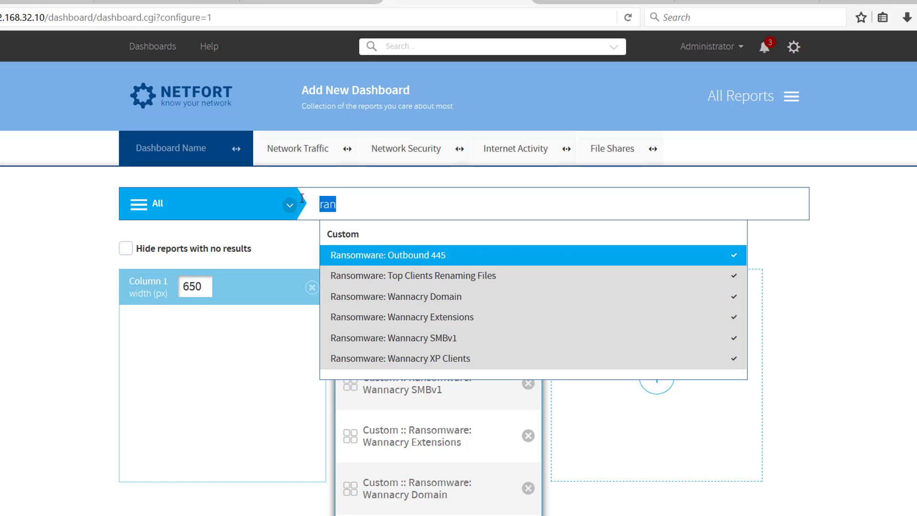
pyautogui.write('reb')
pyautogui.press('BackSpace')
pyautogui.write('na')
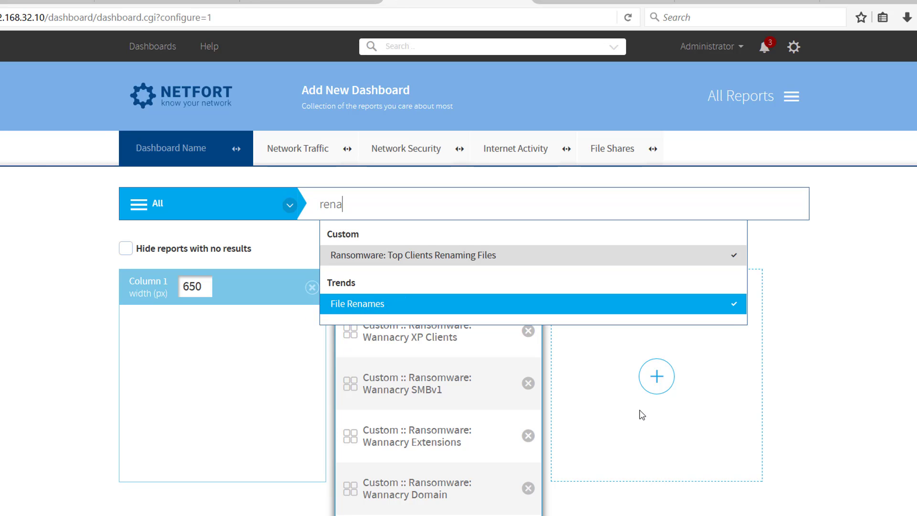
pyautogui.click(613, 423)
# - Move the Wannacry Extensions, Domain, SMBv1 and XP Clients reports into column 1, in that order, and File Renames to the top of column 2
pyautogui.scroll(-2, 597, 407)
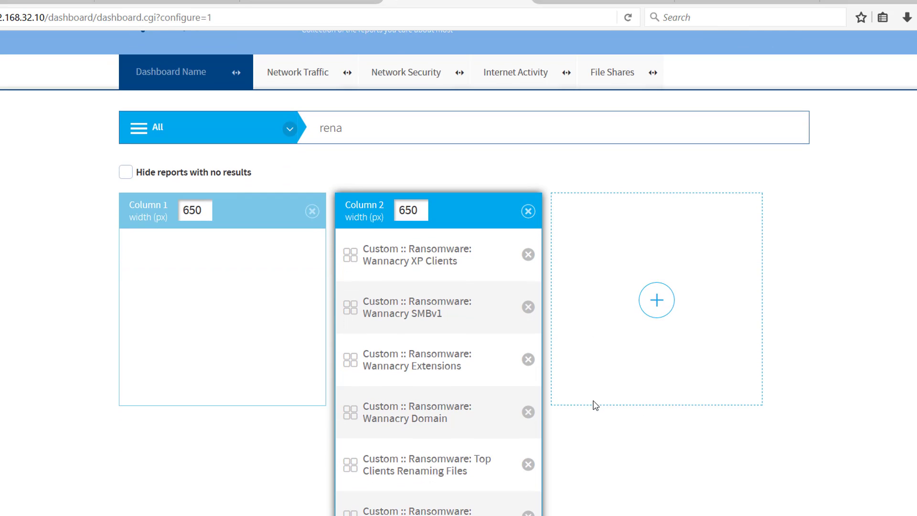
pyautogui.scroll(-2, 594, 397)
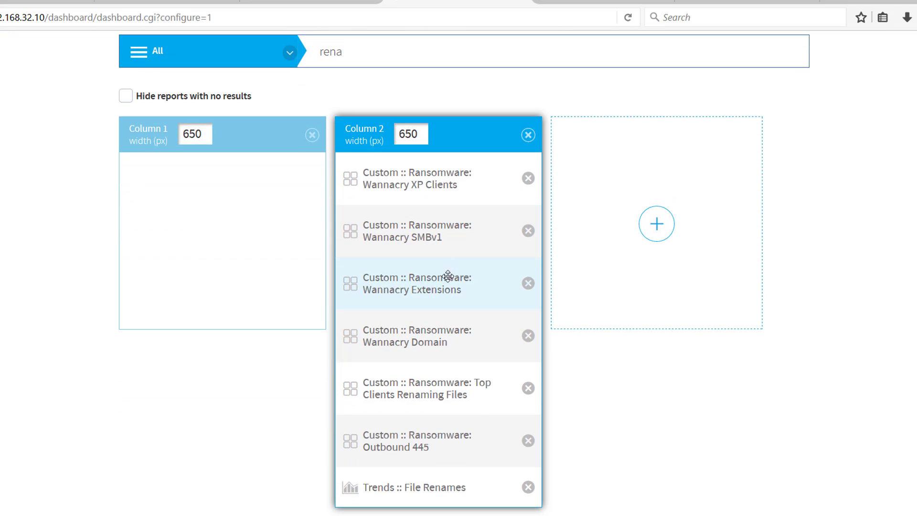
pyautogui.moveTo(448, 272); pyautogui.dragTo(239, 177)
pyautogui.moveTo(348, 283); pyautogui.dragTo(173, 257)
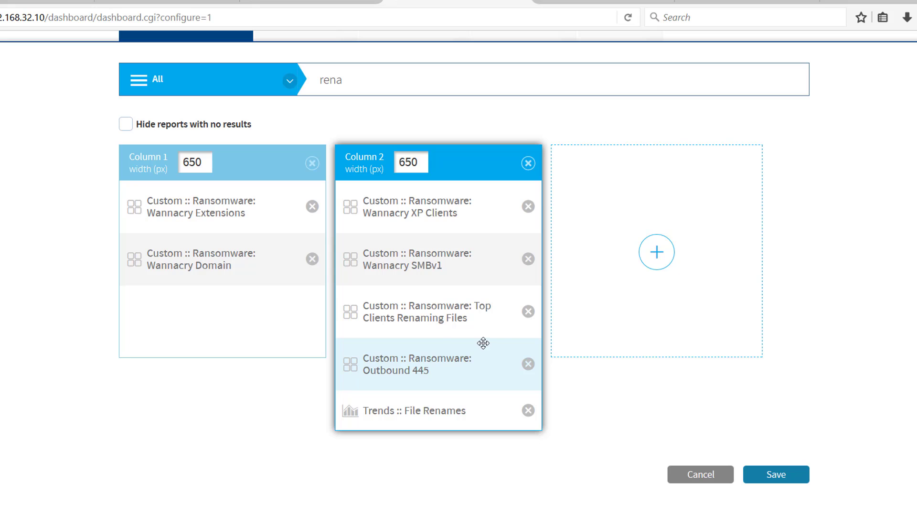
pyautogui.moveTo(454, 213); pyautogui.dragTo(248, 374)
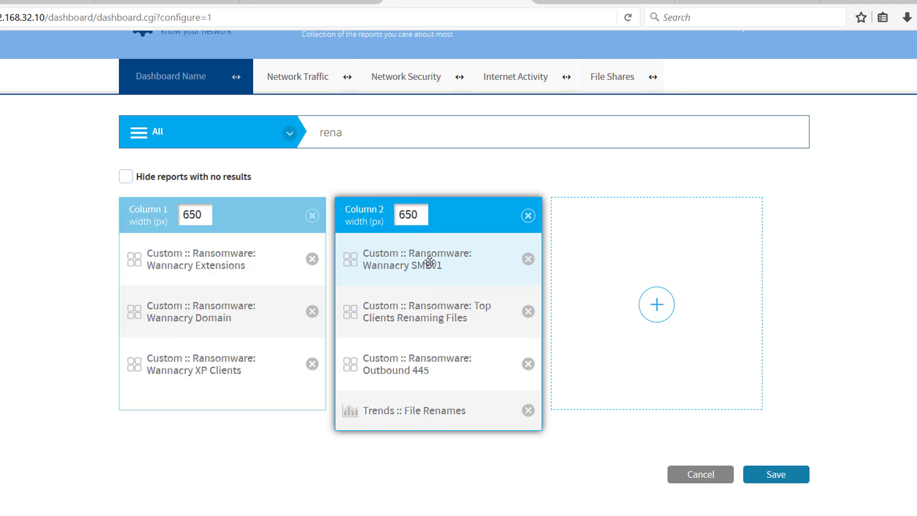
pyautogui.moveTo(428, 260); pyautogui.dragTo(211, 382)
pyautogui.moveTo(377, 380); pyautogui.dragTo(387, 294)
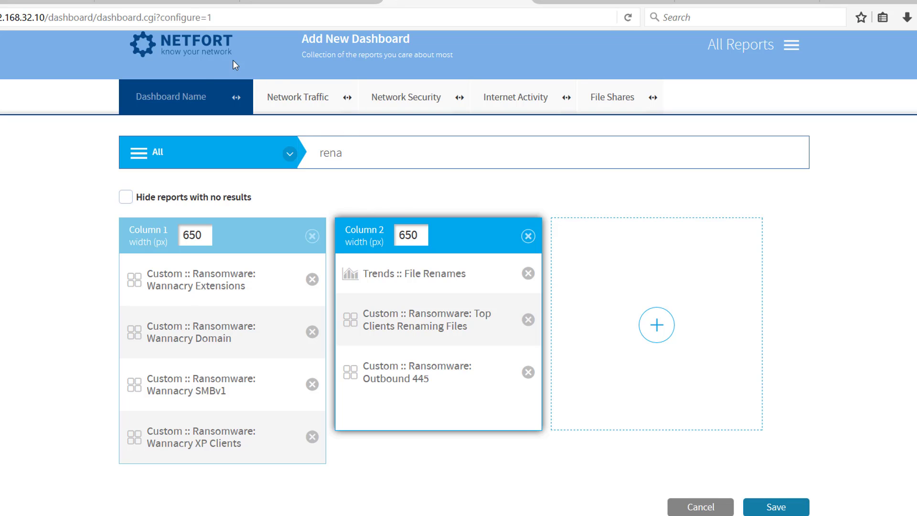
# - Name the new dashboard "Ransomware Monitoring" and save it
pyautogui.click(197, 99)
pyautogui.write('Ran')
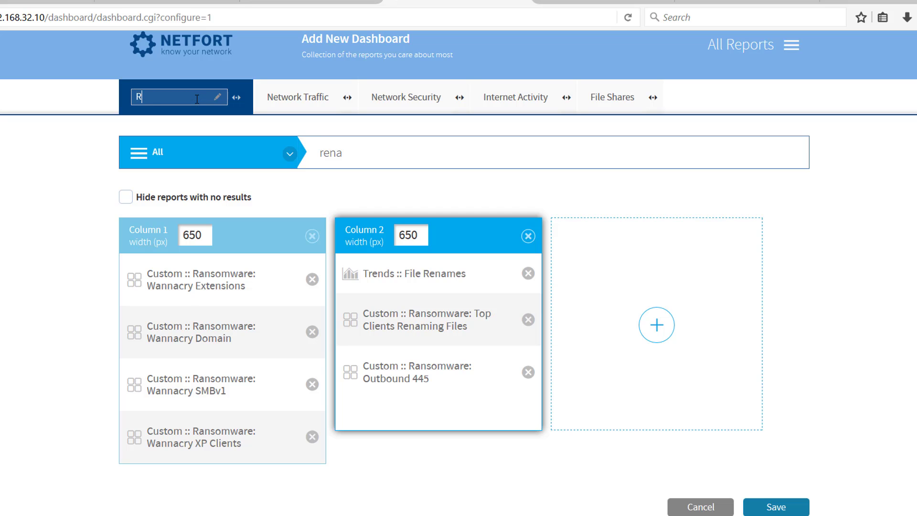
pyautogui.write('somware Monoring')
pyautogui.press('BackSpace')
pyautogui.press('BackSpace')
pyautogui.press('BackSpace')
pyautogui.press('BackSpace')
pyautogui.write('itoring')
pyautogui.click(766, 512)
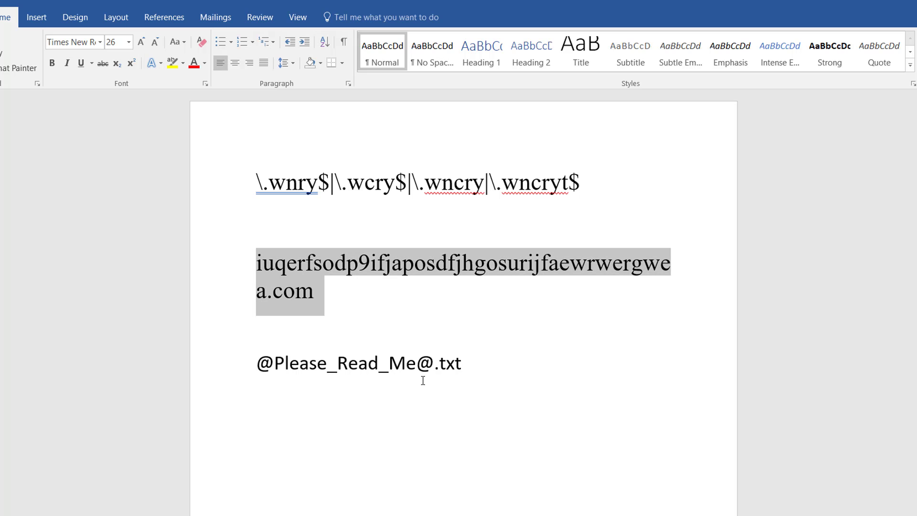
pyautogui.click(434, 373)
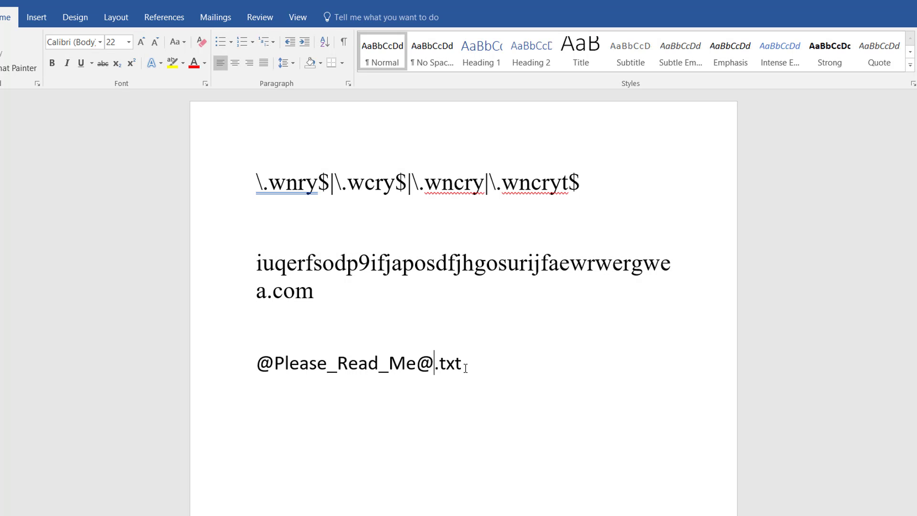
pyautogui.moveTo(469, 343); pyautogui.dragTo(333, 359)
pyautogui.click(299, 359)
pyautogui.moveTo(257, 364); pyautogui.dragTo(475, 377)
pyautogui.click(477, 376)
pyautogui.moveTo(439, 364); pyautogui.dragTo(337, 364)
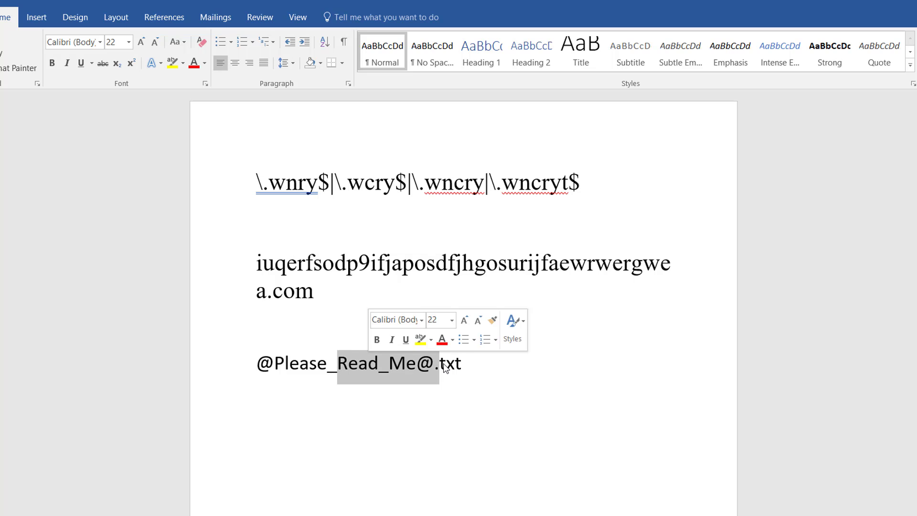
pyautogui.click(466, 366)
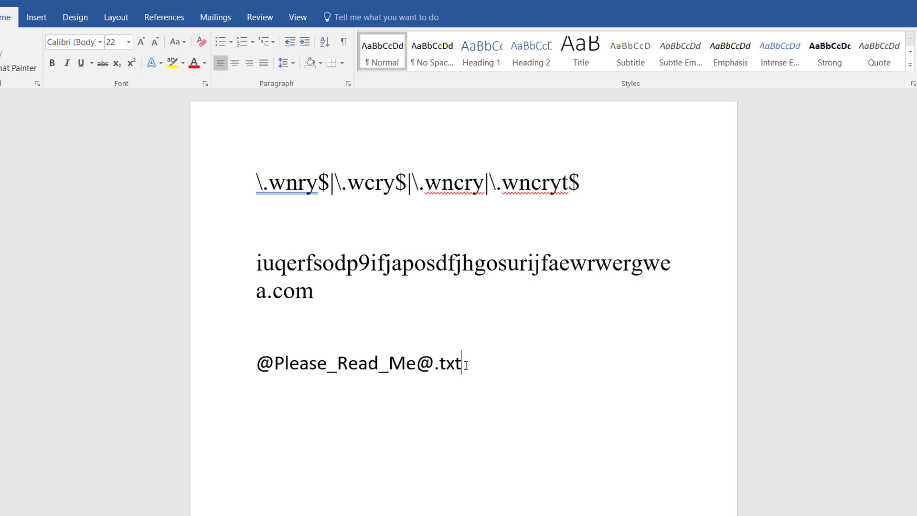
pyautogui.moveTo(468, 366); pyautogui.dragTo(258, 365)
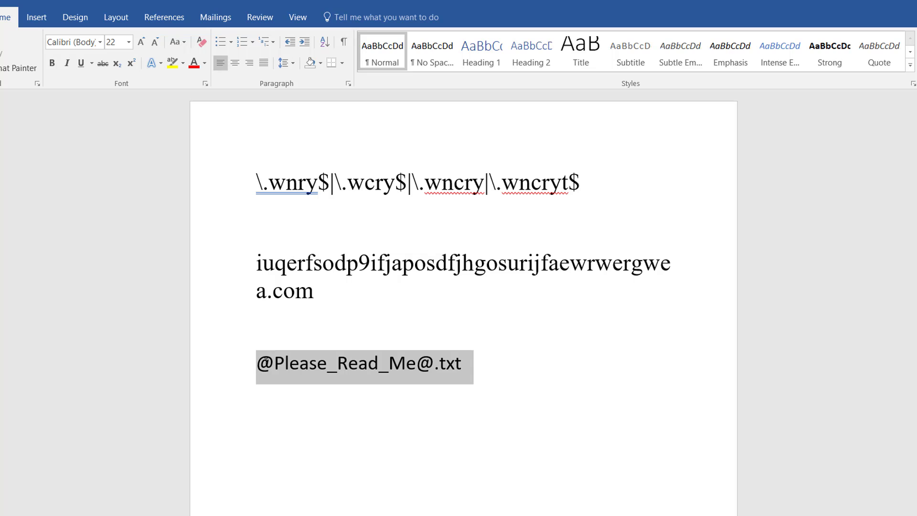
pyautogui.rightClick(281, 366)
pyautogui.click(308, 200)
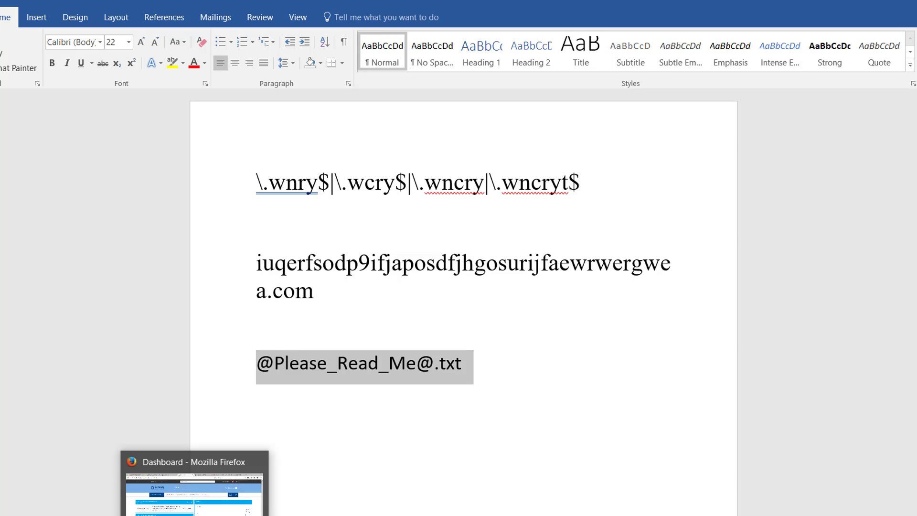
pyautogui.click(197, 513)
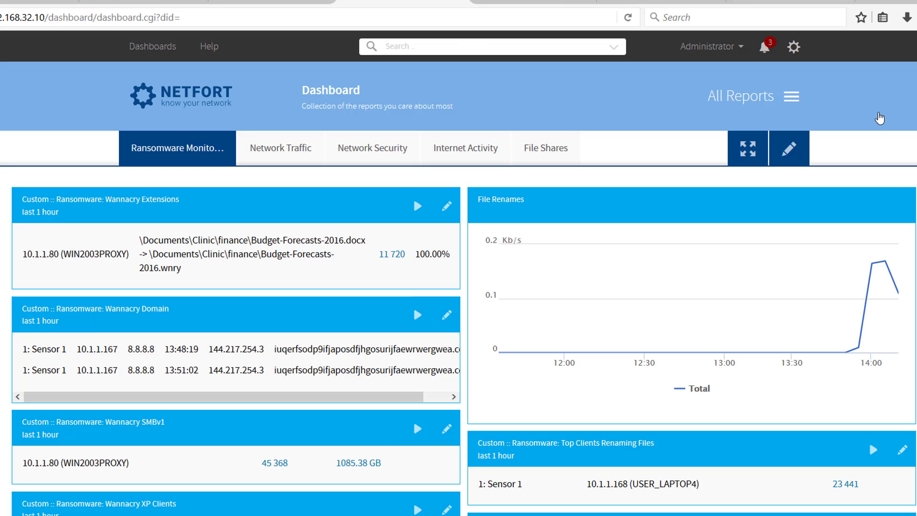
pyautogui.click(792, 100)
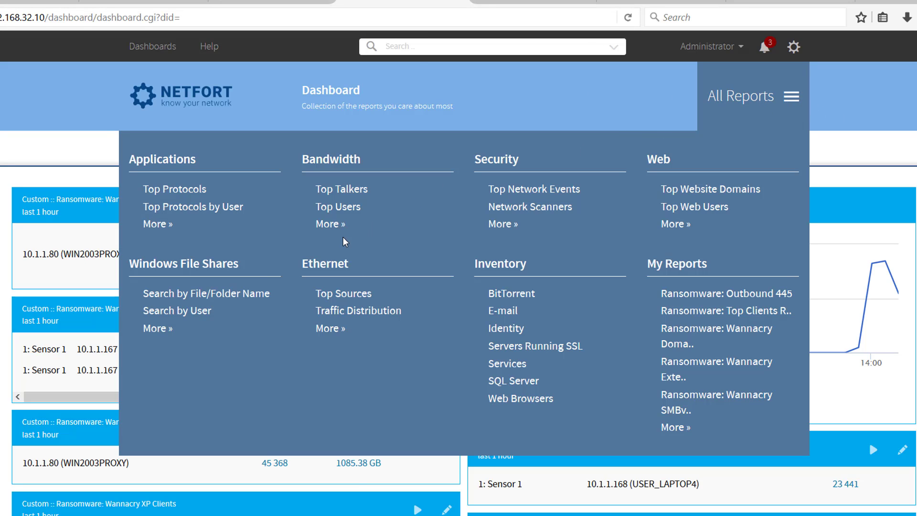
pyautogui.click(251, 293)
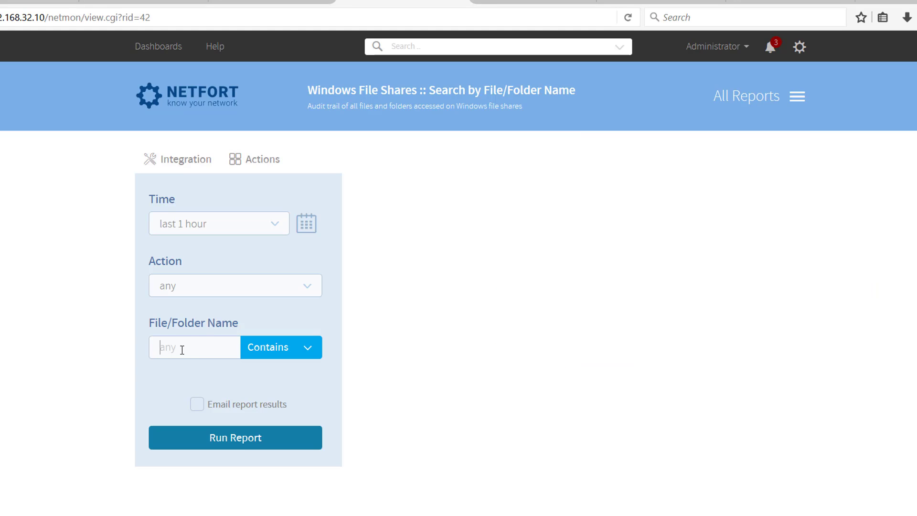
pyautogui.hotkey('ctrl', 'v')
pyautogui.press('Left')
pyautogui.press('Left')
pyautogui.press('Left')
pyautogui.press('Left')
pyautogui.press('Left')
pyautogui.press('Left')
pyautogui.press('Left')
pyautogui.press('Left')
pyautogui.press('Left')
pyautogui.press('Left')
pyautogui.press('Left')
pyautogui.press('Left')
pyautogui.press('Left')
pyautogui.press('Left')
pyautogui.press('Left')
pyautogui.press('Left')
pyautogui.press('Left')
pyautogui.click(220, 437)
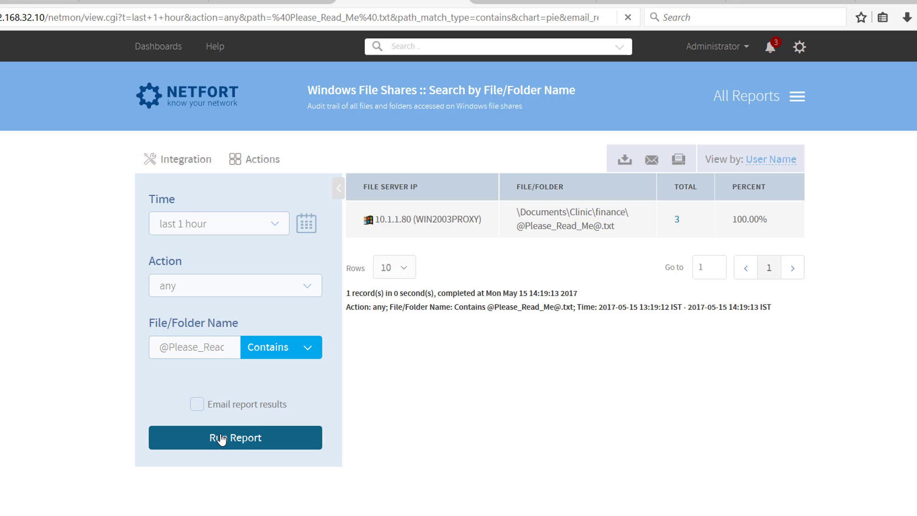
# - Save a copy of the file name search report as "Ransomware: Wannacry Ransom Text File"
pyautogui.click(266, 163)
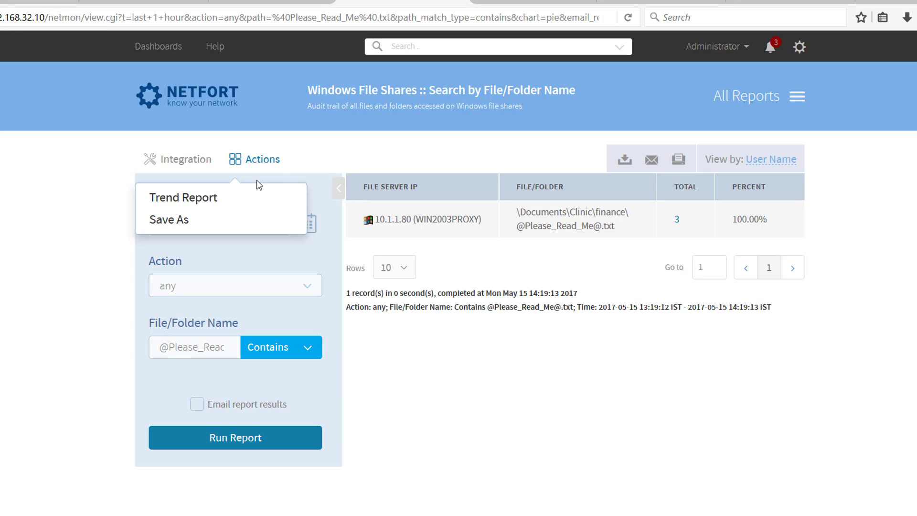
pyautogui.click(202, 221)
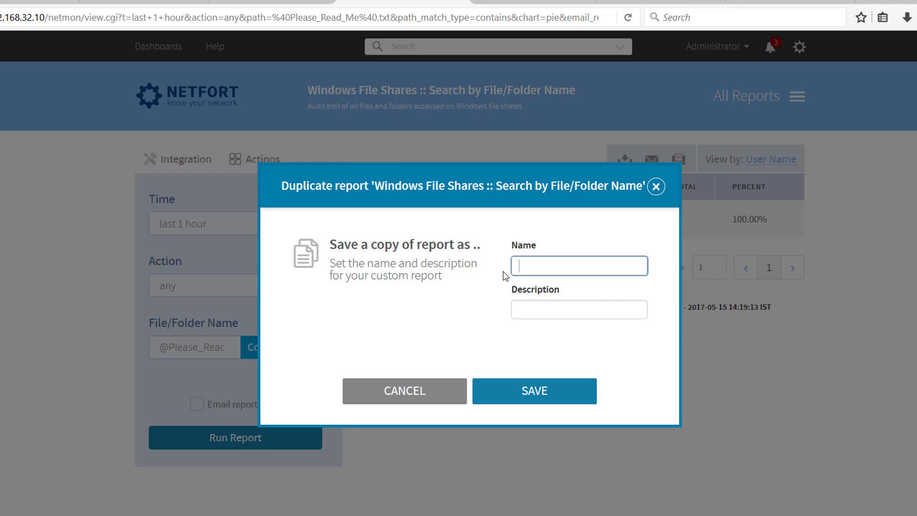
pyautogui.write('Ransomware:')
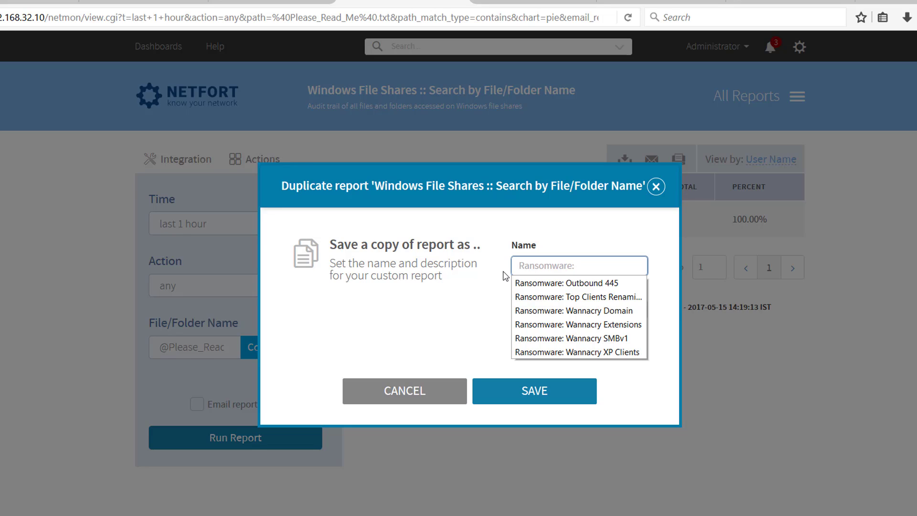
pyautogui.write('Ransom')
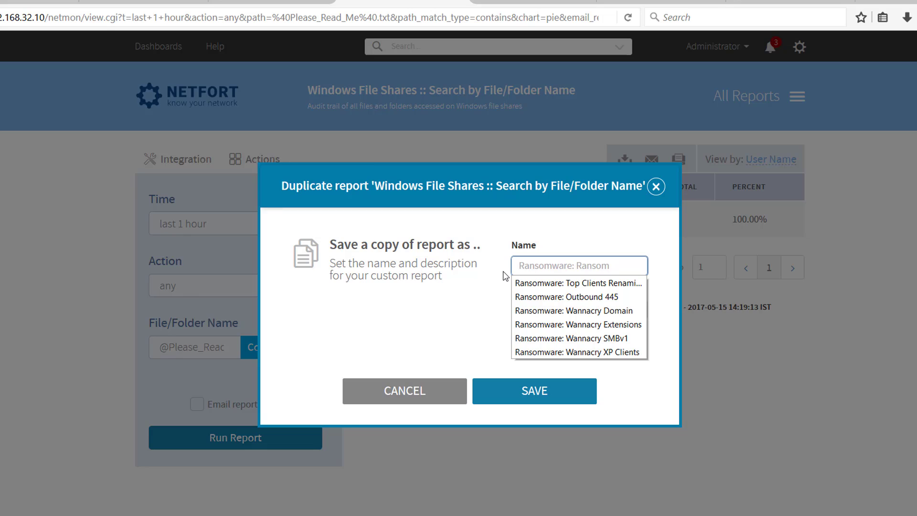
pyautogui.write(' Texc')
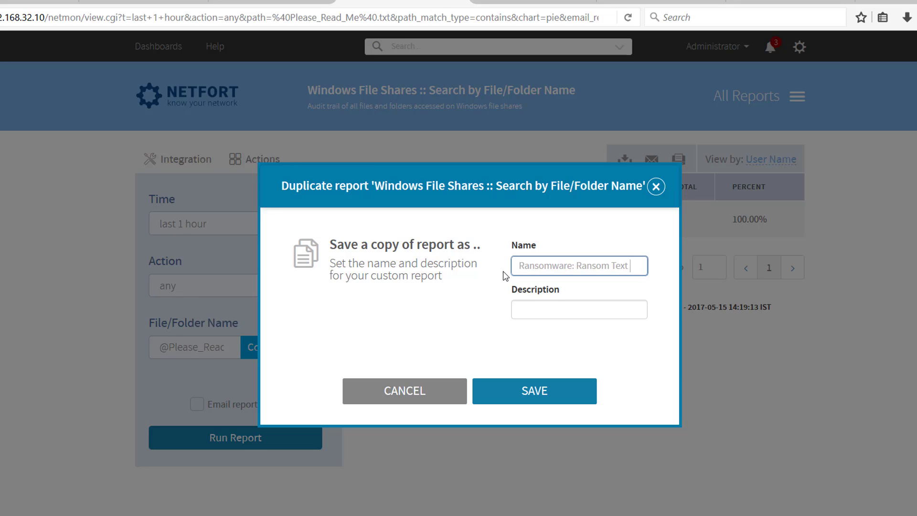
pyautogui.write('le')
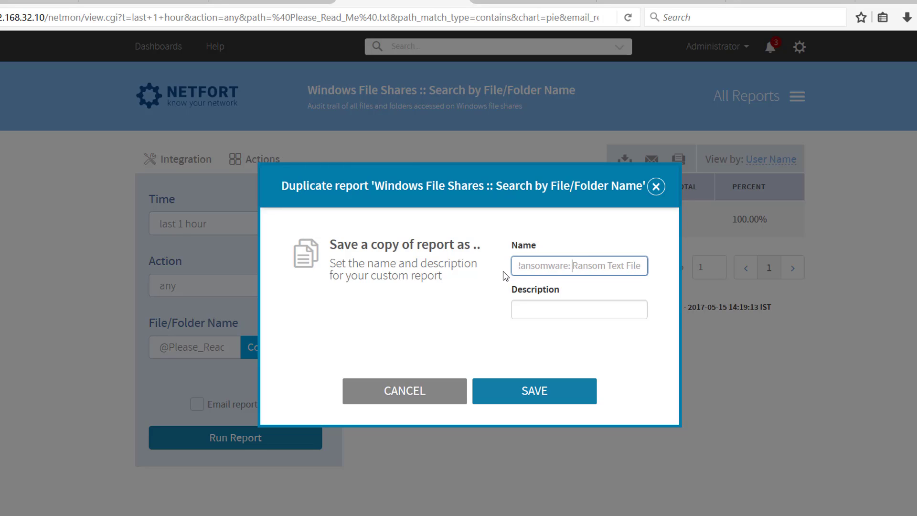
pyautogui.write('Wannacry')
pyautogui.click(538, 392)
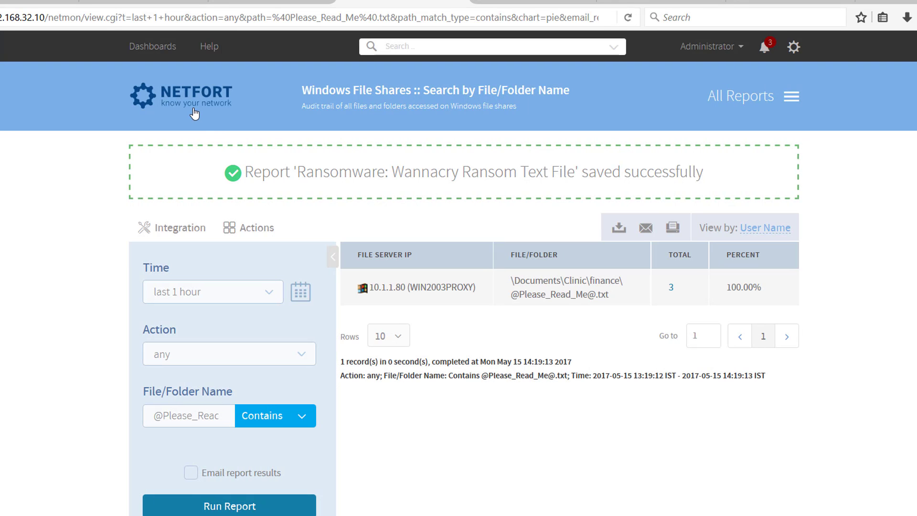
# - Edit the ransomware dashboard, search for "wann" and add the Wannacry Ransom Text File report to column 1
pyautogui.click(194, 113)
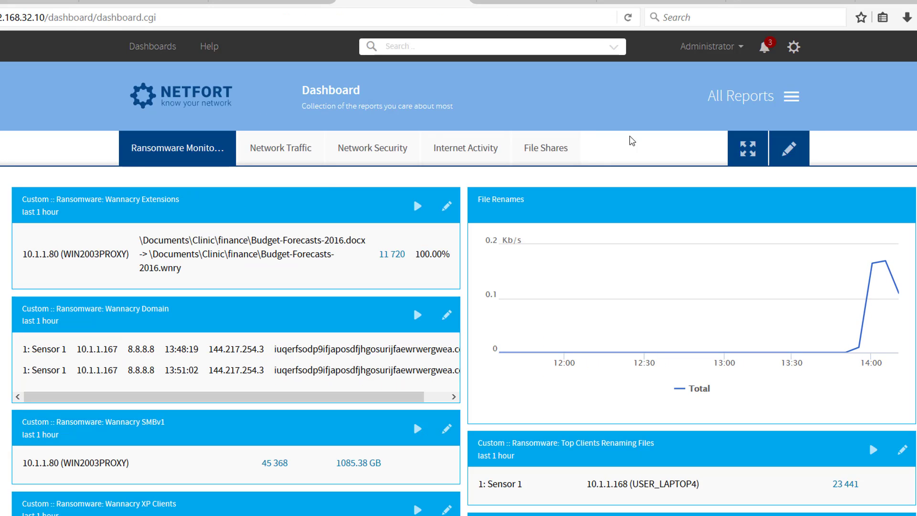
pyautogui.click(791, 147)
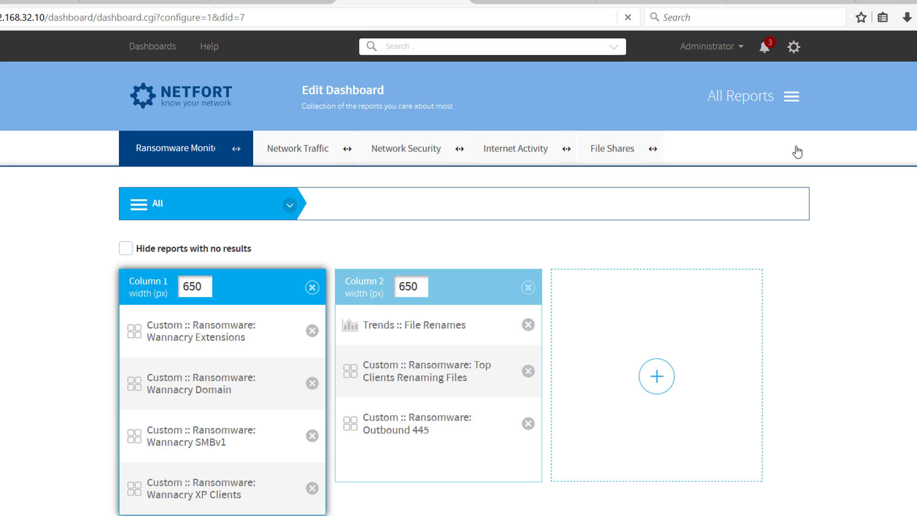
pyautogui.click(436, 206)
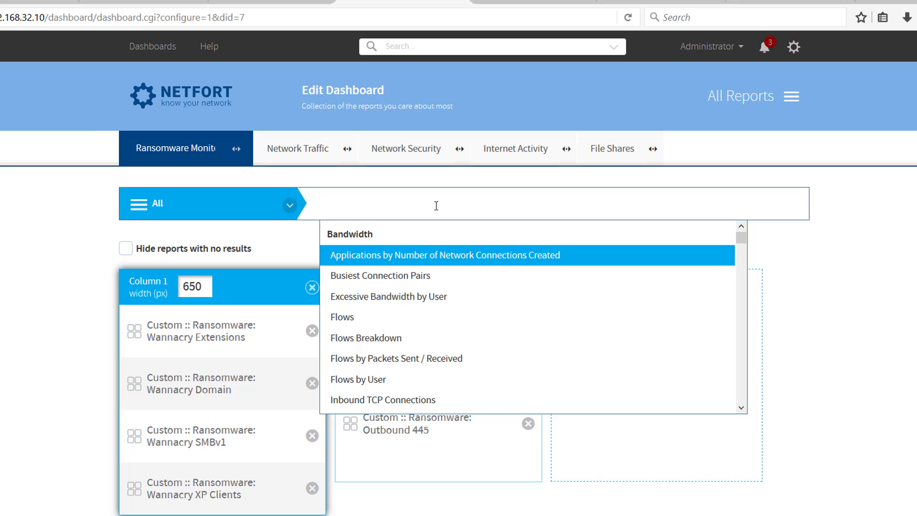
pyautogui.write('wann')
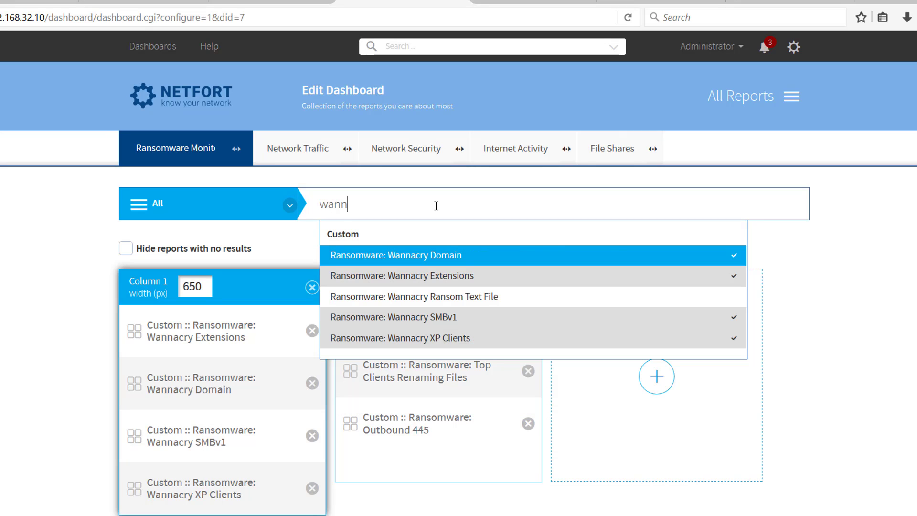
pyautogui.click(476, 300)
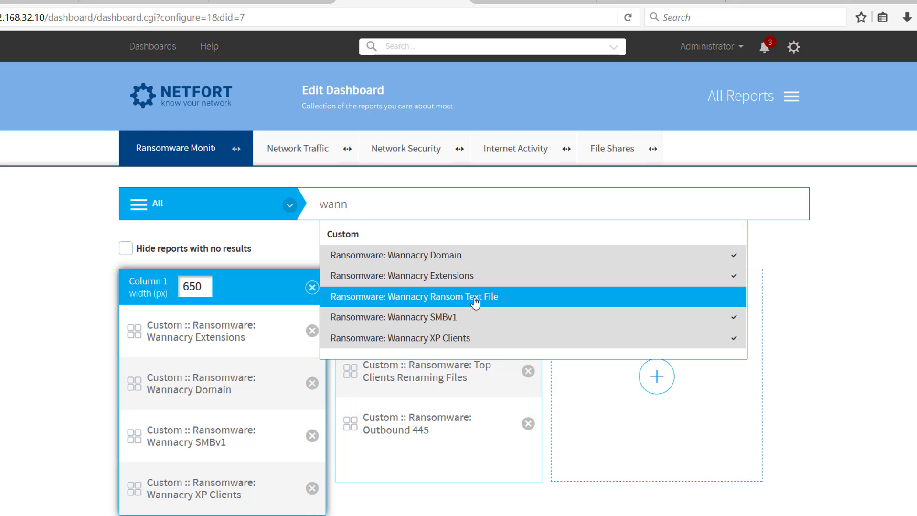
pyautogui.click(47, 371)
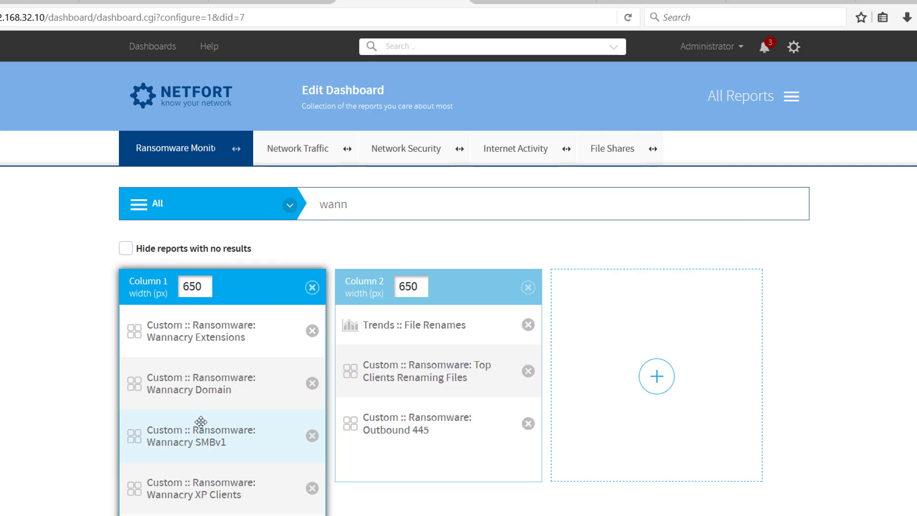
# - Move the Wannacry SMBv1 report into column 2 between Top Clients Renaming Files and Outbound 445, and save the dashboard
pyautogui.scroll(-1, 217, 415)
pyautogui.scroll(-1, 217, 416)
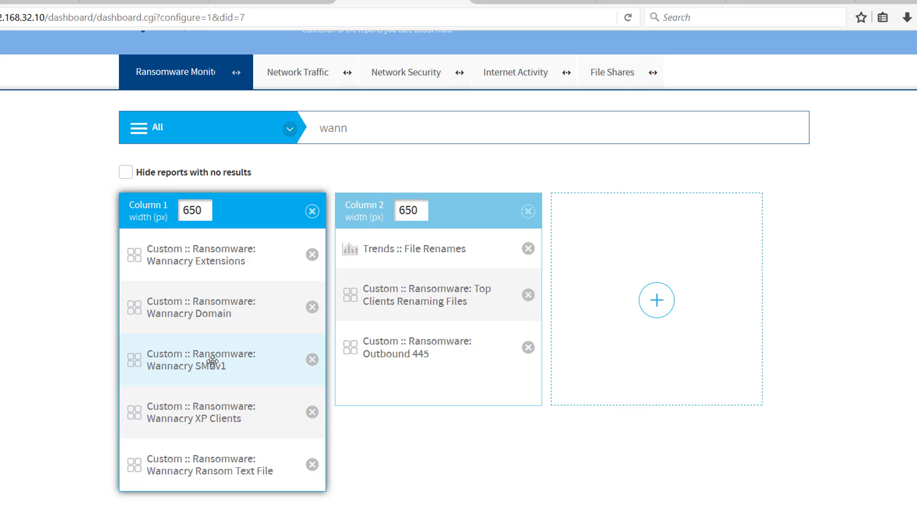
pyautogui.moveTo(216, 360); pyautogui.dragTo(426, 341)
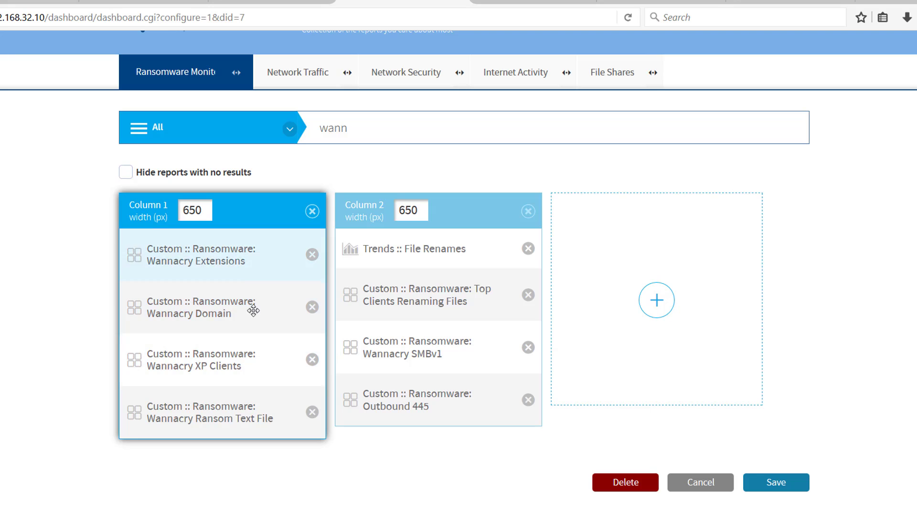
pyautogui.click(789, 484)
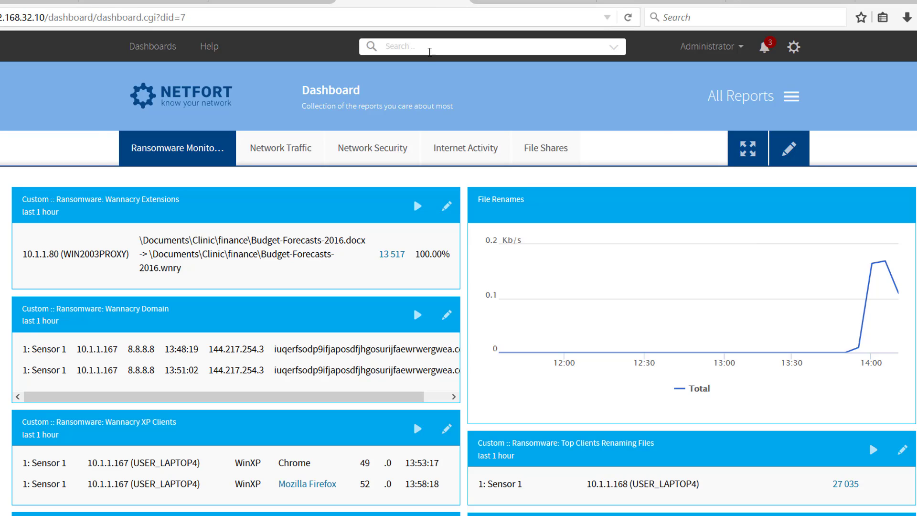
# - Drill down into the Wannacry Extensions total on the dashboard and examine which source IP renamed the files
pyautogui.scroll(-1, 399, 170)
pyautogui.scroll(-2, 399, 169)
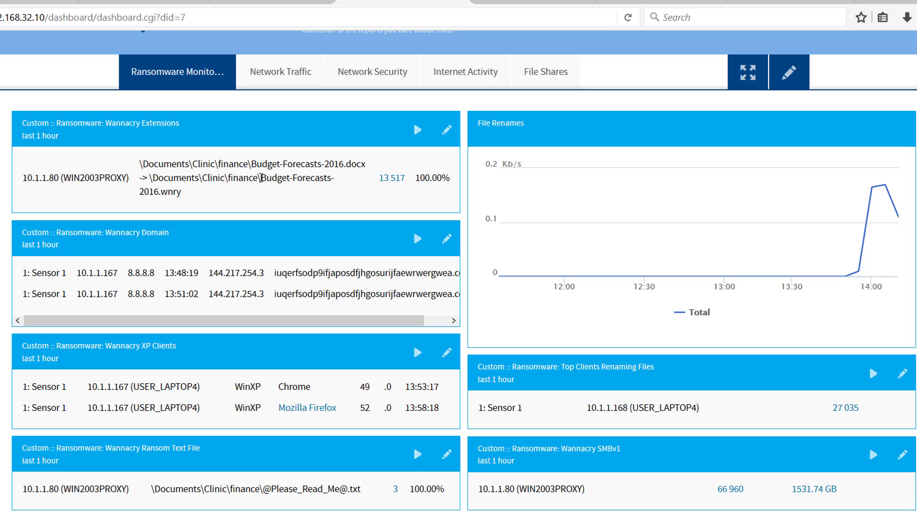
pyautogui.click(388, 183)
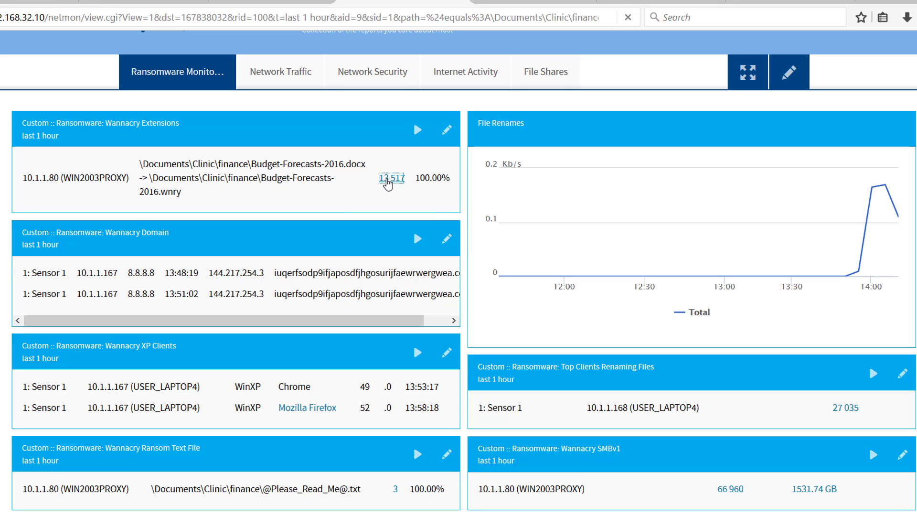
pyautogui.scroll(-5, 478, 339)
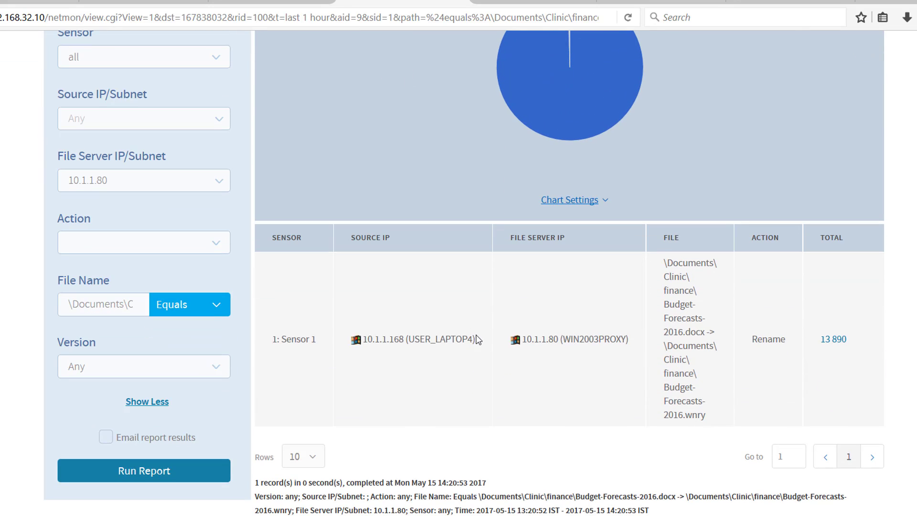
pyautogui.moveTo(477, 339); pyautogui.dragTo(352, 344)
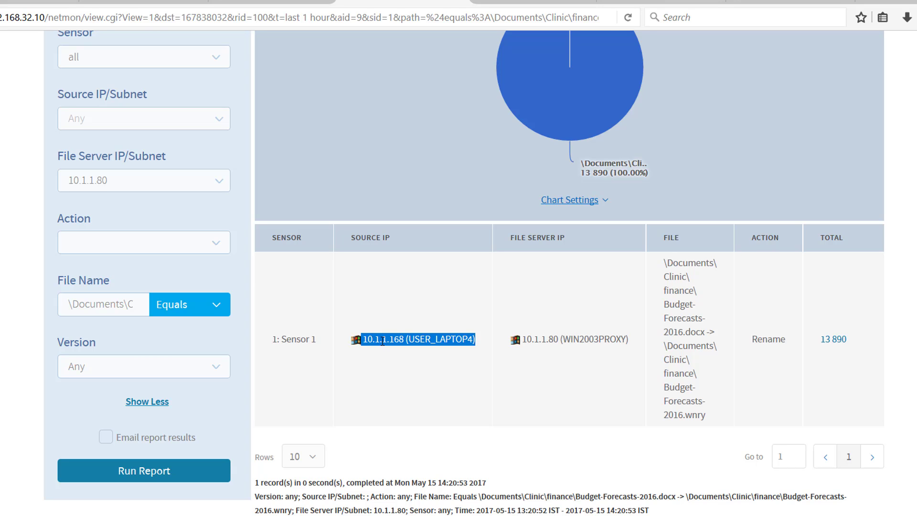
pyautogui.scroll(5, 388, 340)
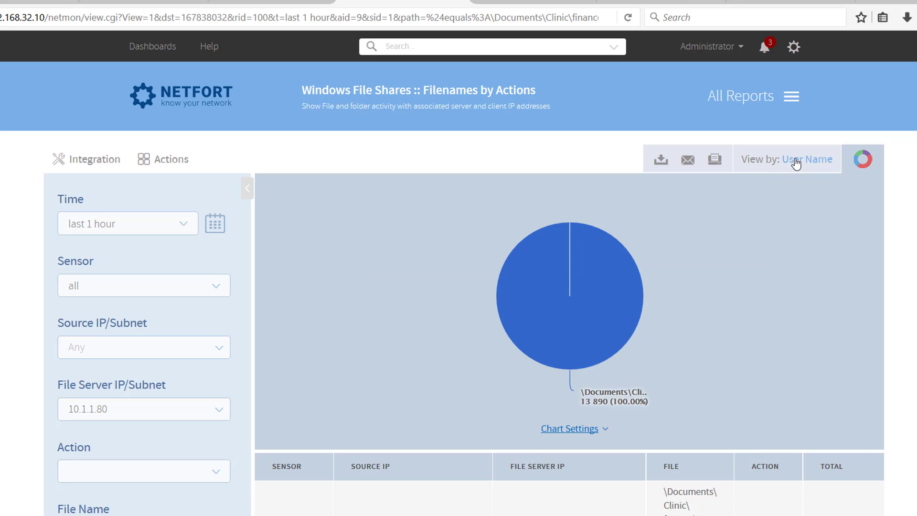
pyautogui.scroll(-3, 620, 227)
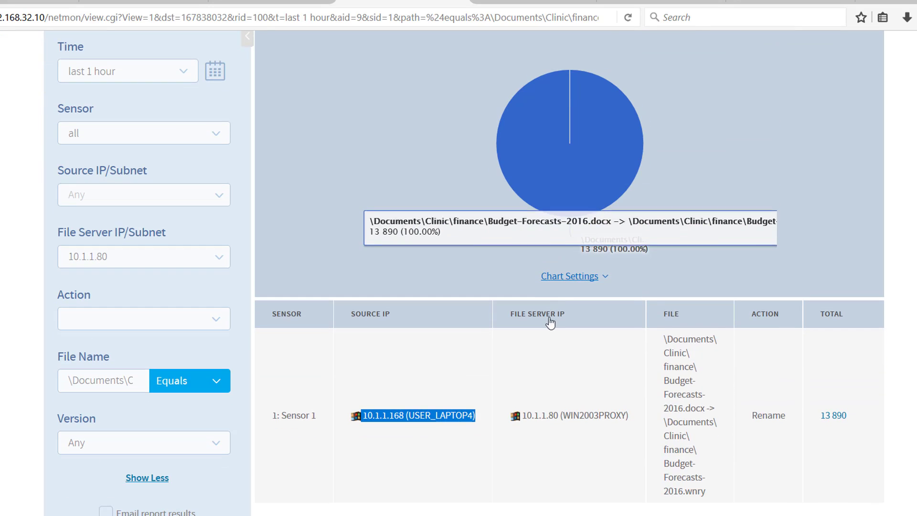
# - Copy the source IP address 10.1.1.168 from the Filenames by Actions results
pyautogui.click(406, 410)
pyautogui.moveTo(391, 415); pyautogui.dragTo(368, 410)
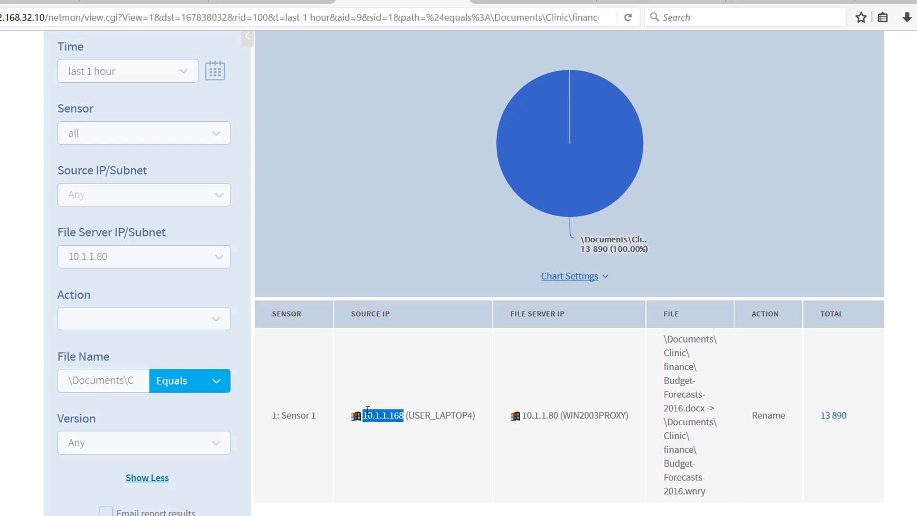
pyautogui.rightClick(368, 410)
pyautogui.click(388, 422)
pyautogui.scroll(4, 401, 427)
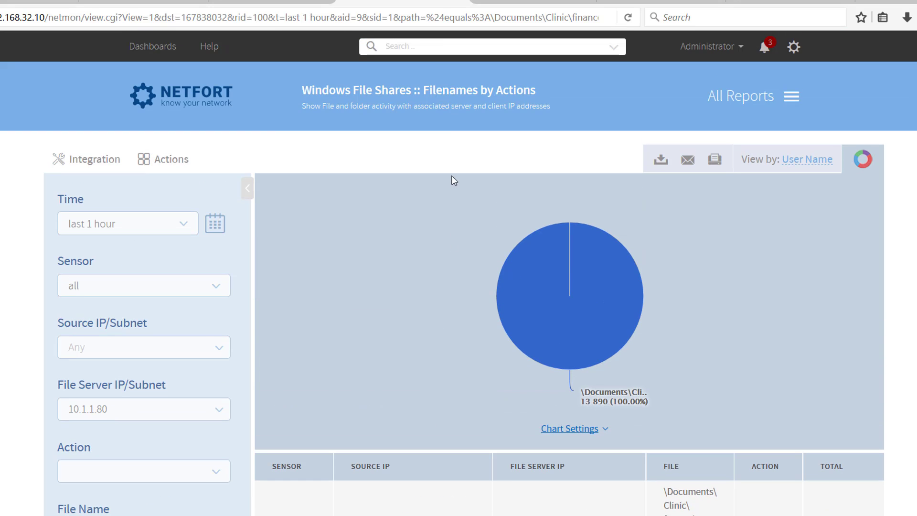
# - Search for the copied IP address 10.1.1.168 and review its protocols, traffic and file share activity for the last hour
pyautogui.click(438, 47)
pyautogui.rightClick(442, 49)
pyautogui.click(471, 100)
pyautogui.press('Return')
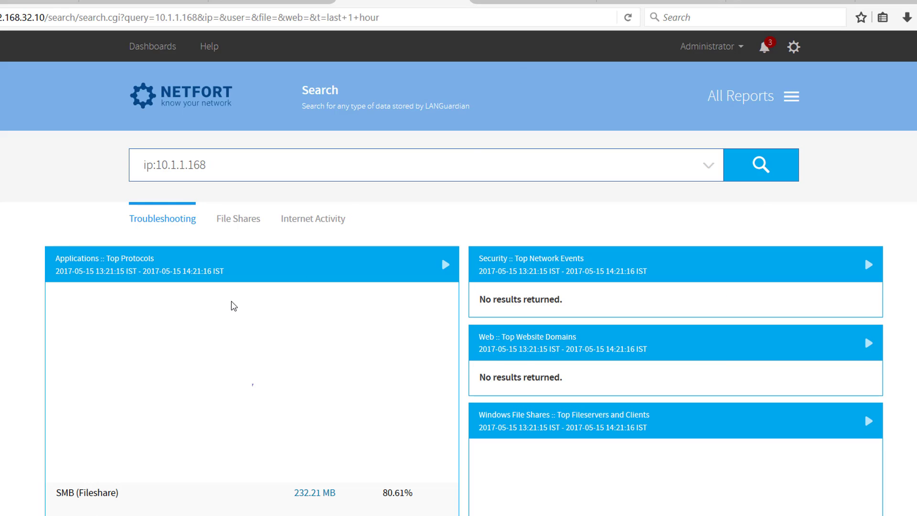
pyautogui.scroll(-3, 233, 306)
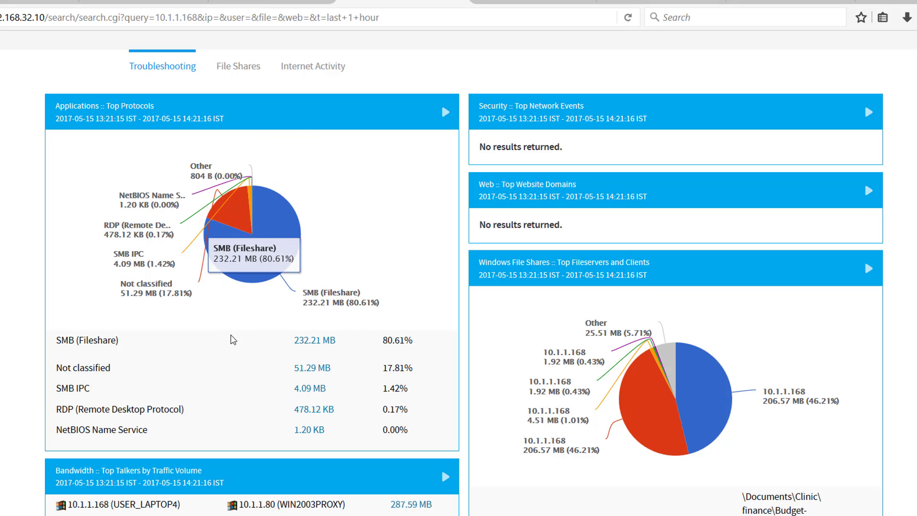
pyautogui.scroll(-7, 233, 340)
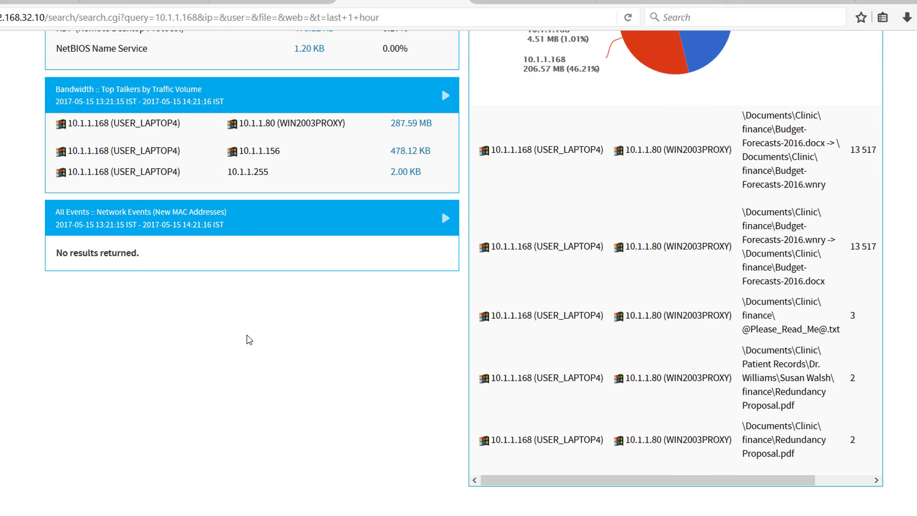
pyautogui.scroll(4, 248, 280)
pyautogui.scroll(6, 288, 323)
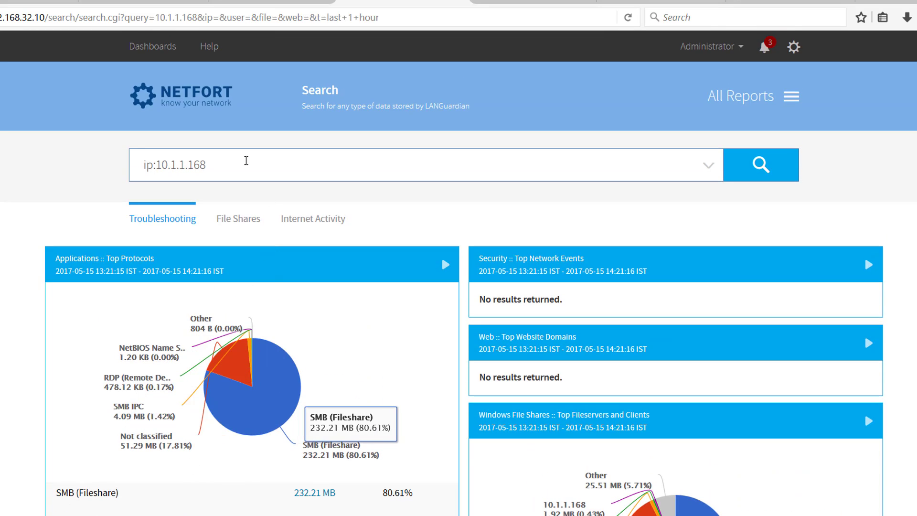
# - Return to the Ransomware Monitoring dashboard and examine the client IP under Wannacry Domain and the operating system under Wannacry XP Clients
pyautogui.click(158, 88)
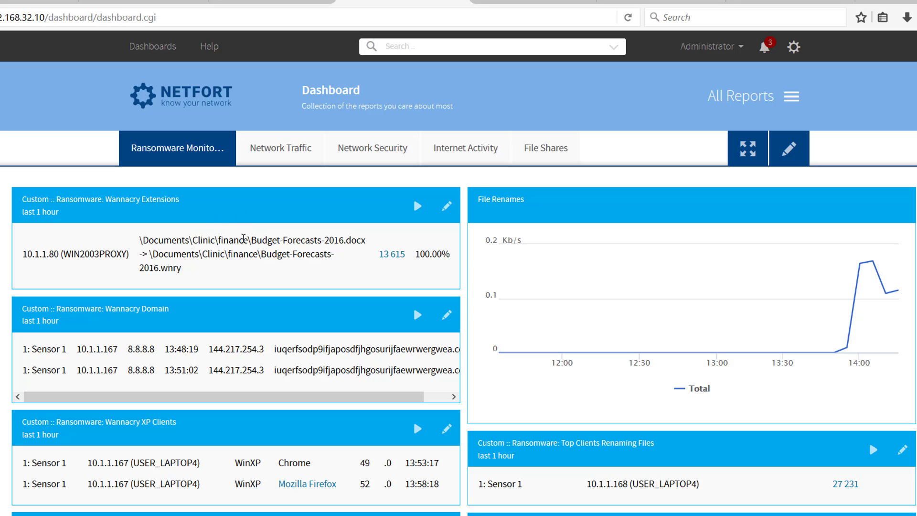
pyautogui.scroll(-1, 244, 255)
pyautogui.scroll(-1, 246, 259)
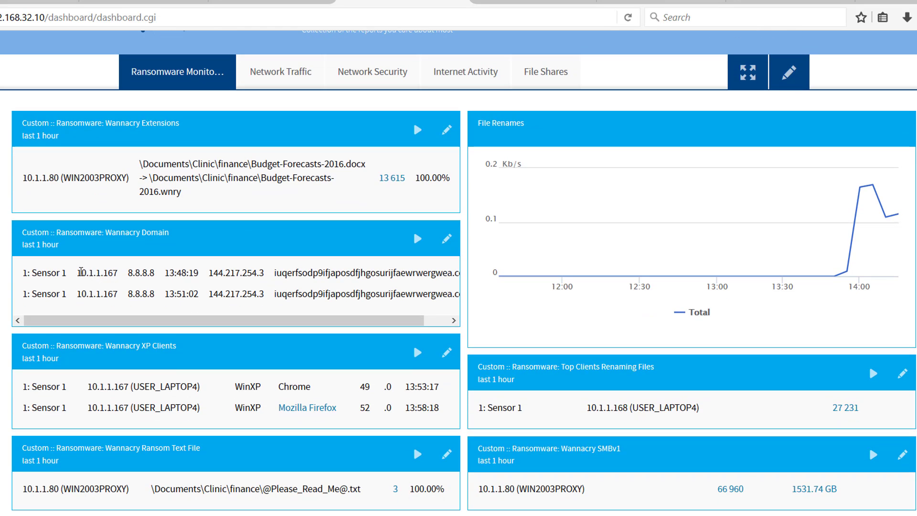
pyautogui.moveTo(81, 272); pyautogui.dragTo(108, 273)
pyautogui.moveTo(118, 272); pyautogui.dragTo(79, 269)
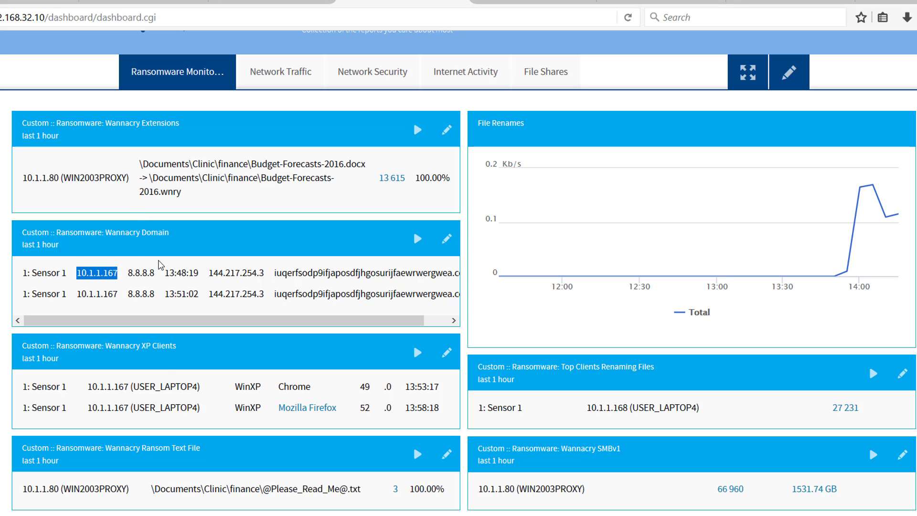
pyautogui.scroll(-3, 207, 287)
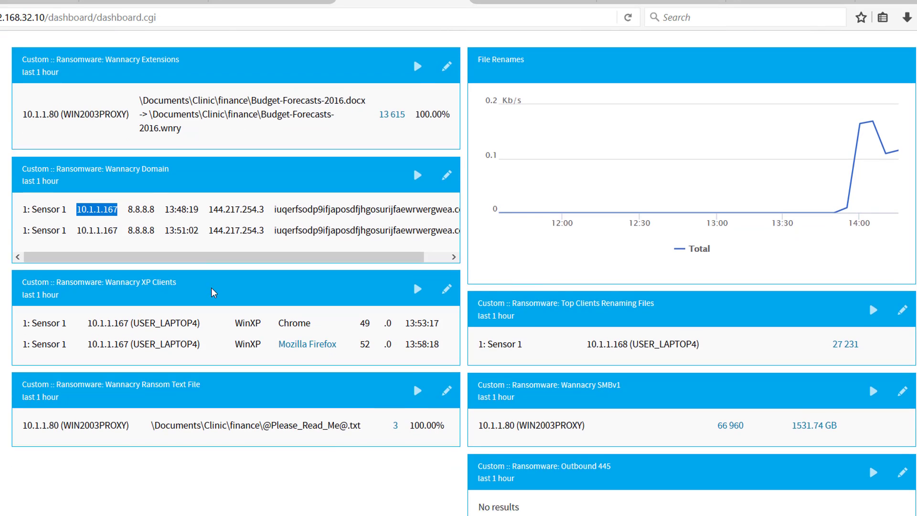
pyautogui.moveTo(262, 262); pyautogui.dragTo(235, 265)
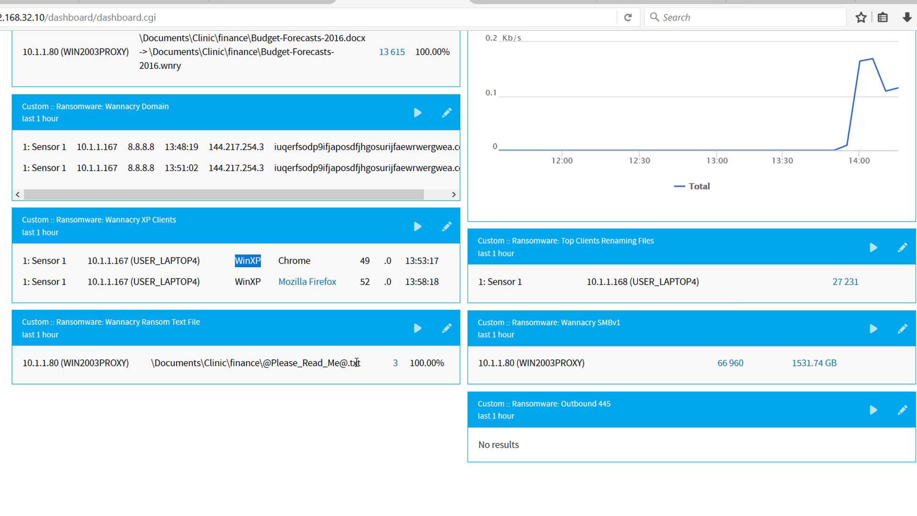
pyautogui.moveTo(362, 363); pyautogui.dragTo(263, 363)
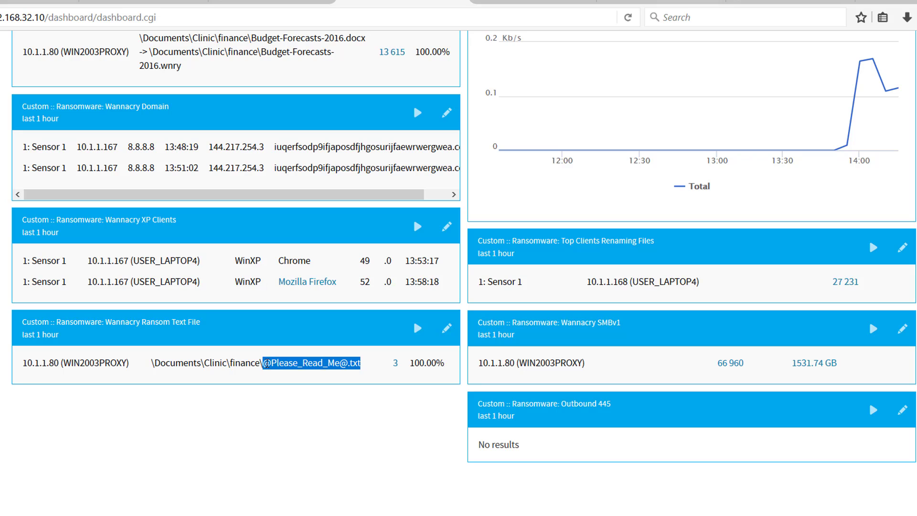
pyautogui.click(396, 364)
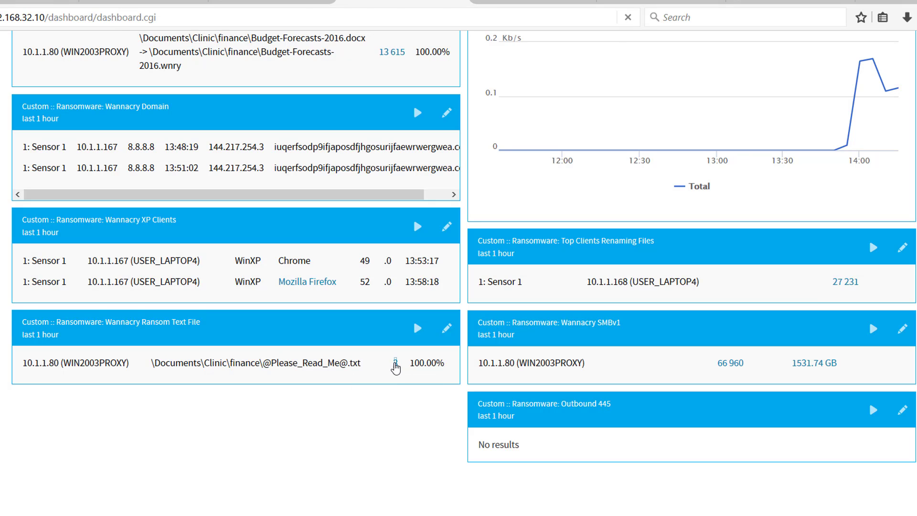
pyautogui.scroll(-4, 368, 342)
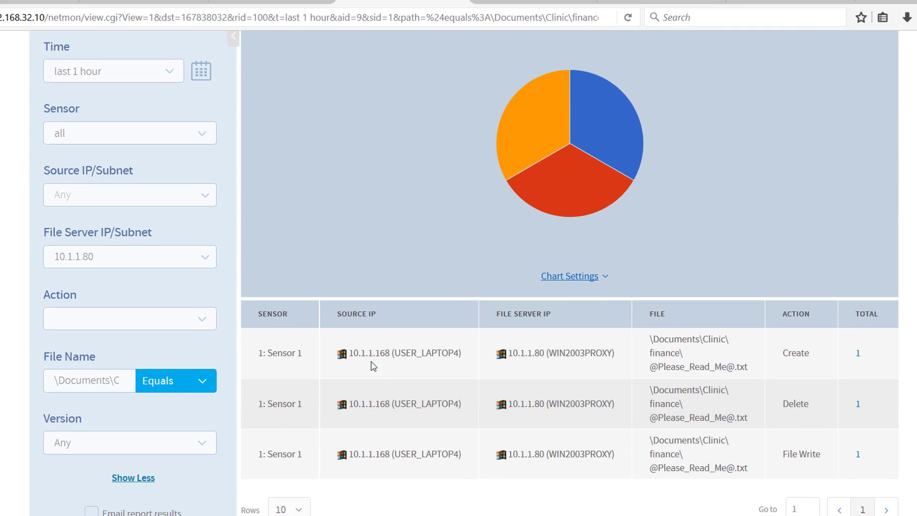
pyautogui.moveTo(390, 354); pyautogui.dragTo(346, 354)
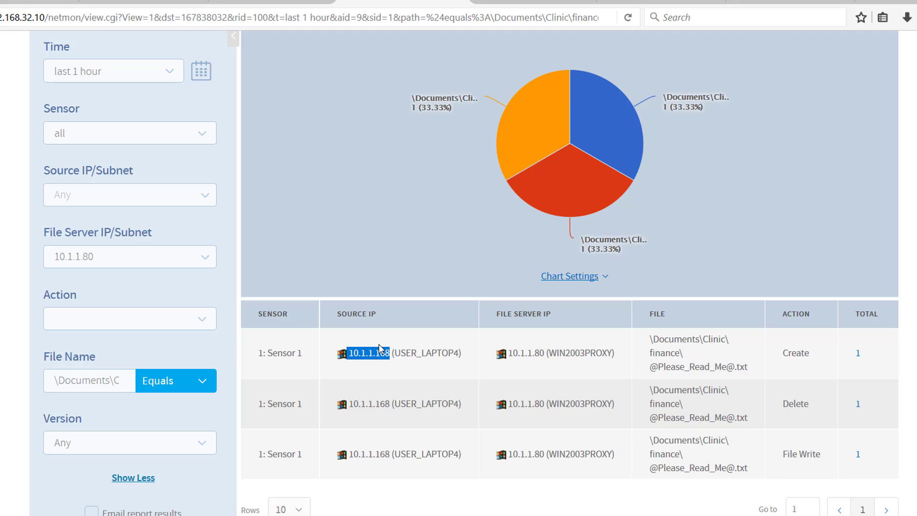
pyautogui.hotkey('alt', 'Left')
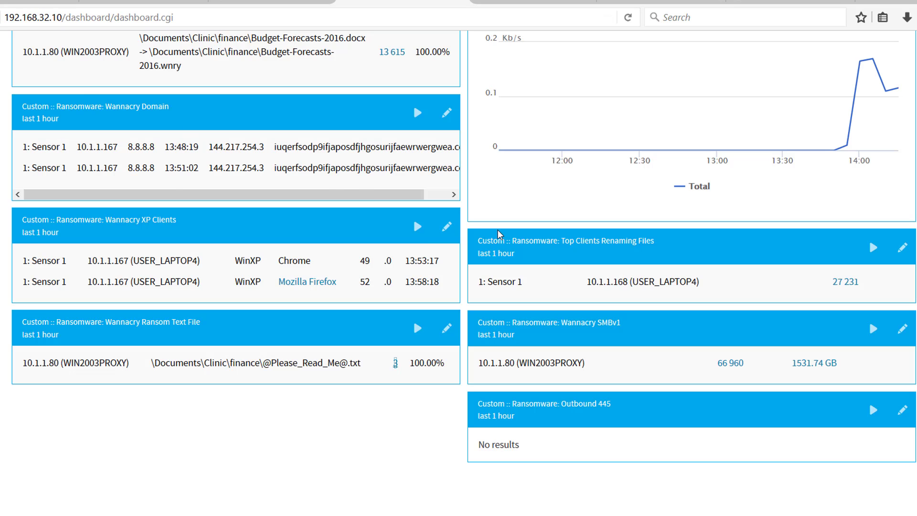
# - Drill down from the peak of the File Renames graph to the rename total's filenames, check the source IP, and return to the dashboard
pyautogui.scroll(5, 573, 296)
pyautogui.scroll(-4, 626, 353)
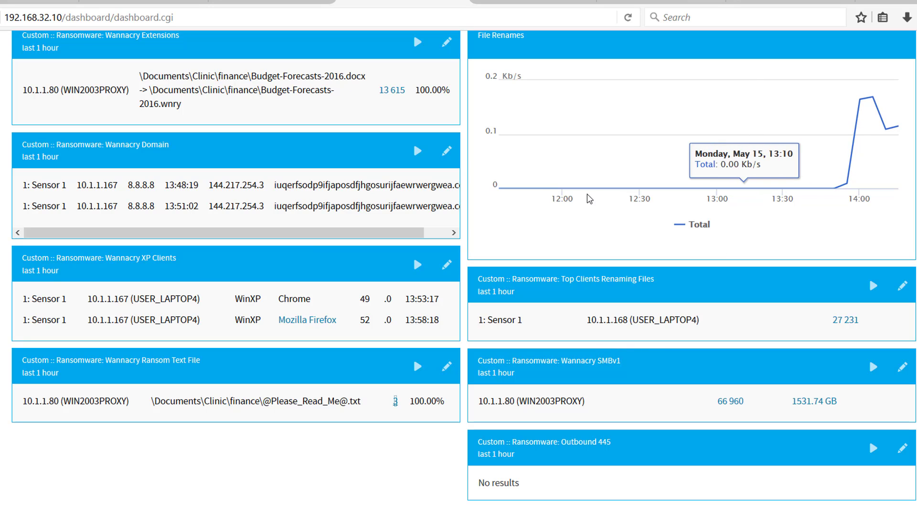
pyautogui.scroll(3, 536, 201)
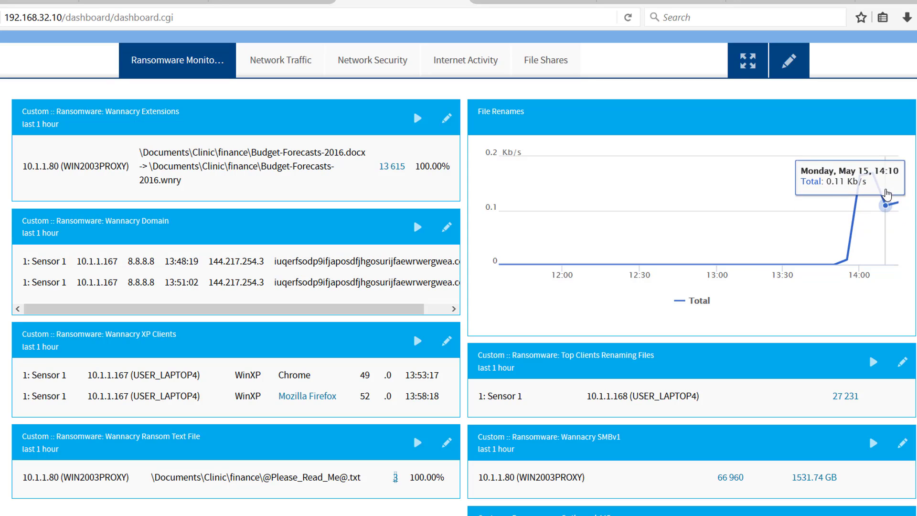
pyautogui.click(871, 174)
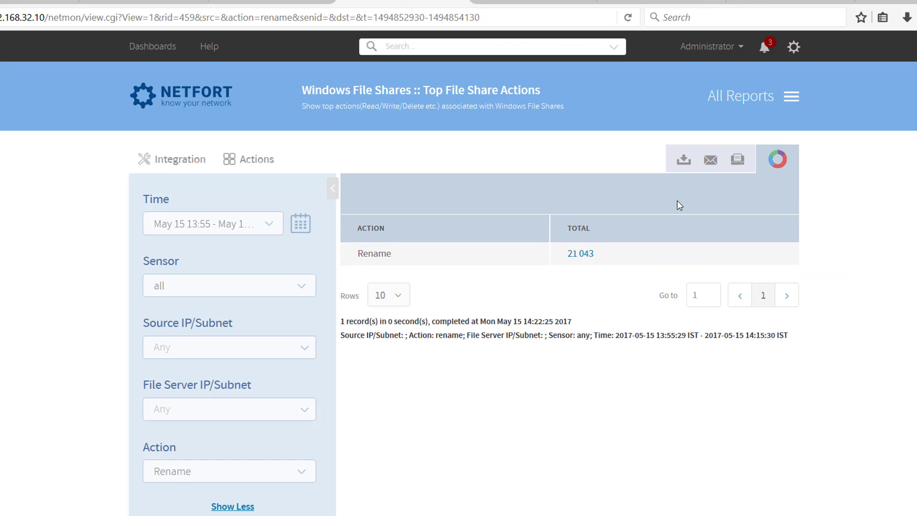
pyautogui.scroll(-3, 545, 301)
pyautogui.click(586, 356)
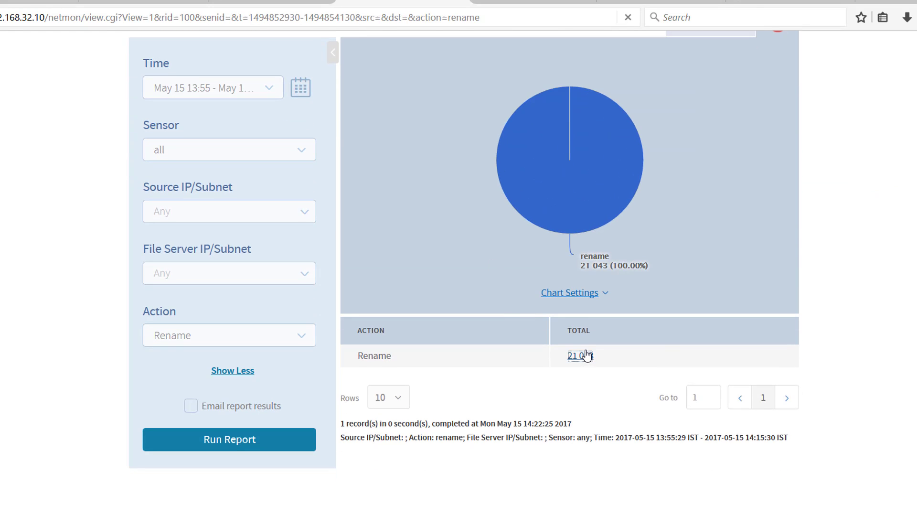
pyautogui.scroll(-5, 485, 284)
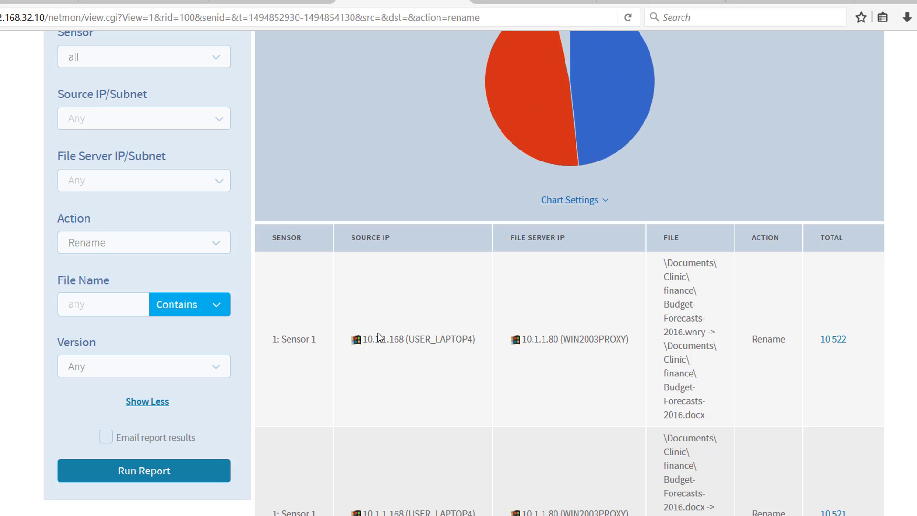
pyautogui.moveTo(376, 338); pyautogui.dragTo(398, 339)
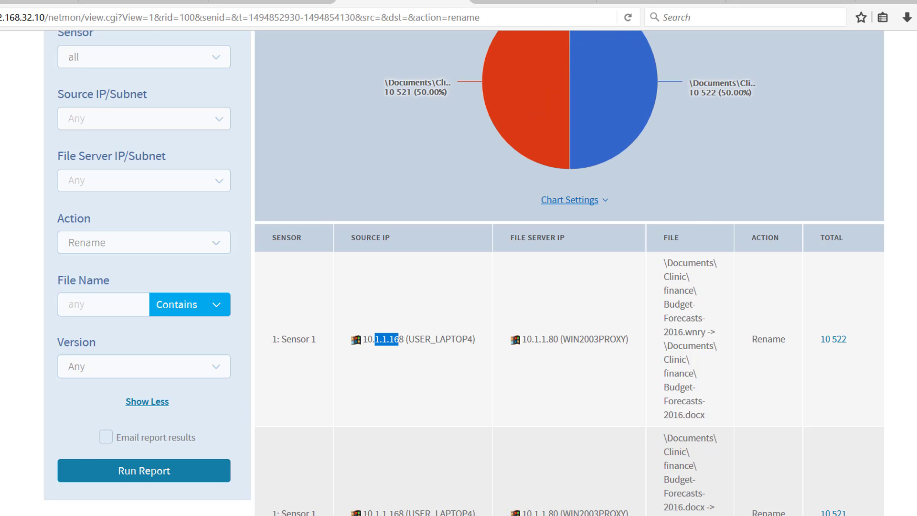
pyautogui.hotkey('alt', 'Left')
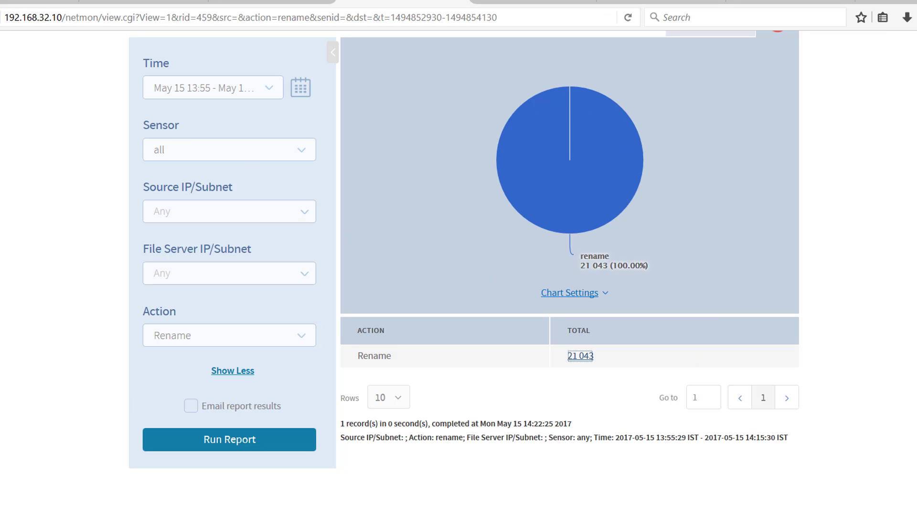
pyautogui.hotkey('alt', 'Left')
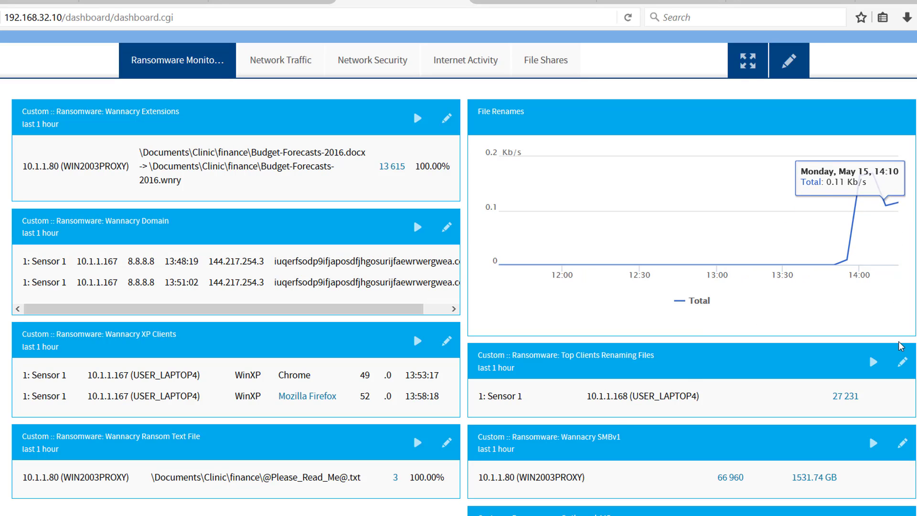
pyautogui.scroll(1, 863, 117)
pyautogui.scroll(2, 863, 117)
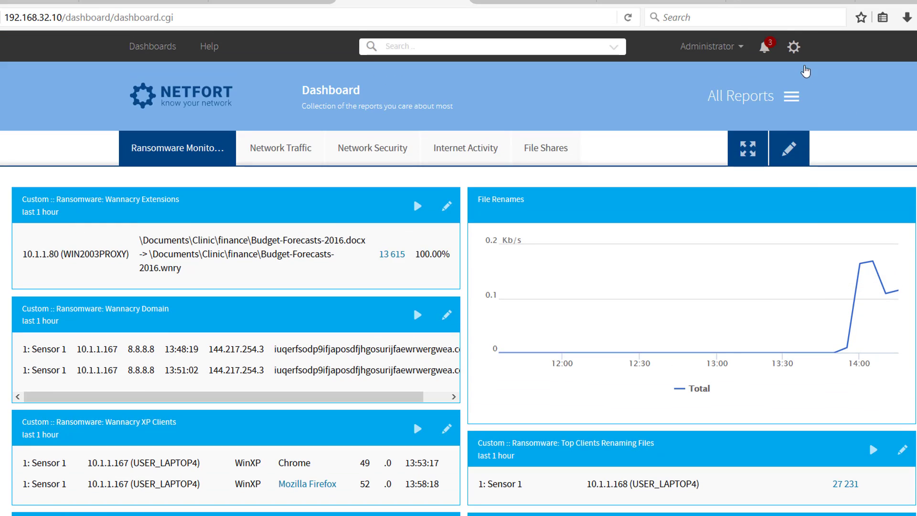
pyautogui.click(794, 47)
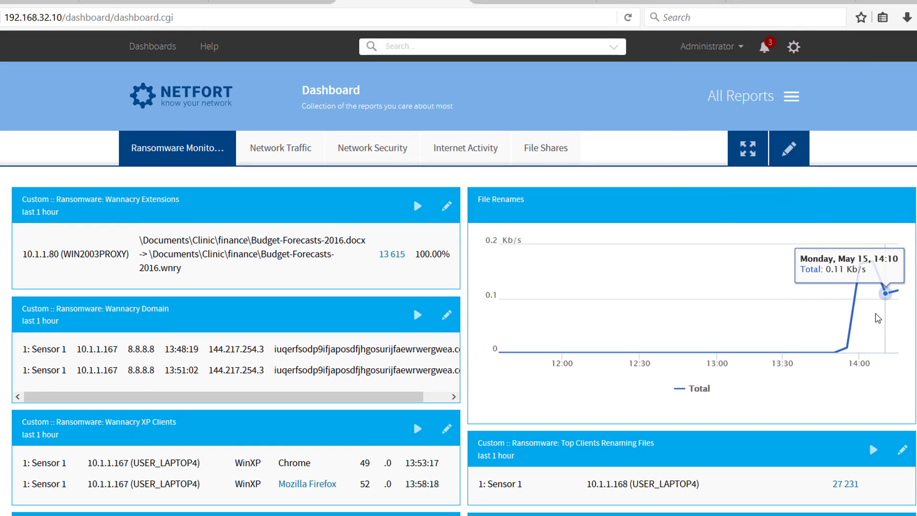
# - Examine the server listed in the Wannacry SMBv1 report and check the Outbound 445 report on the dashboard
pyautogui.scroll(-4, 869, 334)
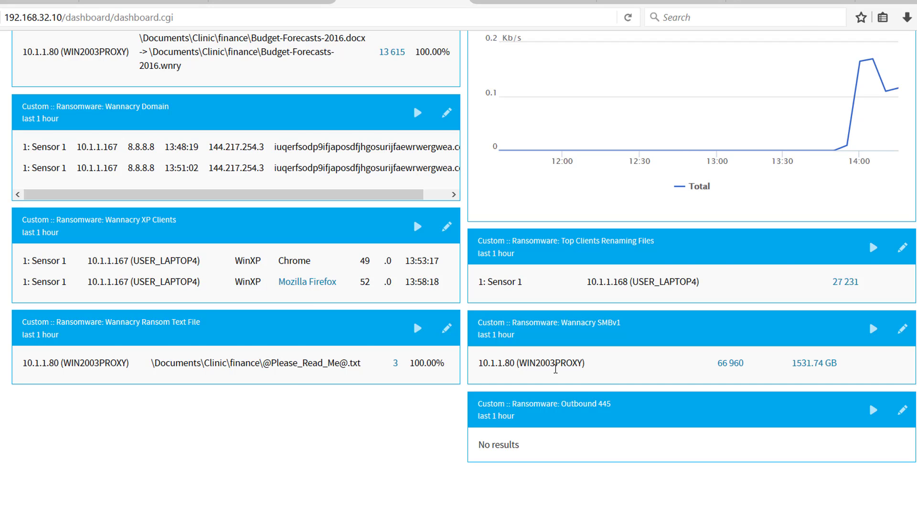
pyautogui.scroll(2, 555, 369)
pyautogui.scroll(-2, 627, 397)
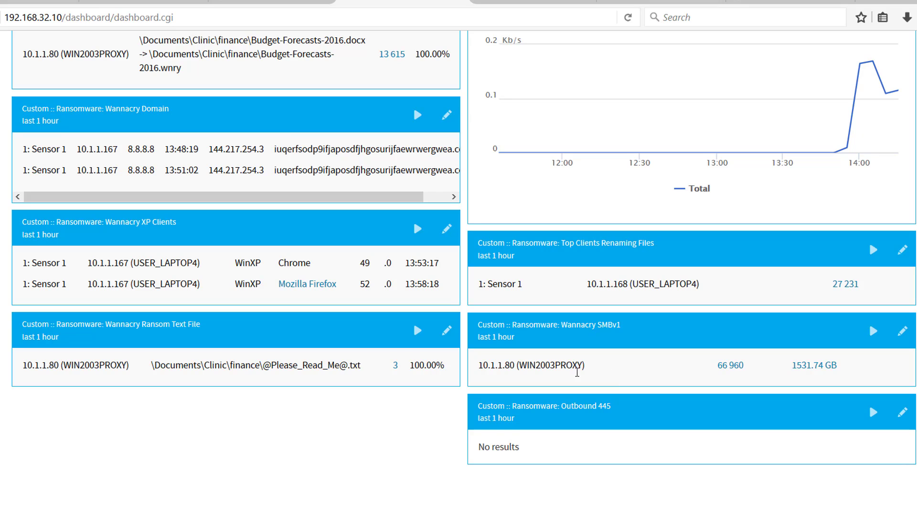
pyautogui.moveTo(479, 366); pyautogui.dragTo(594, 372)
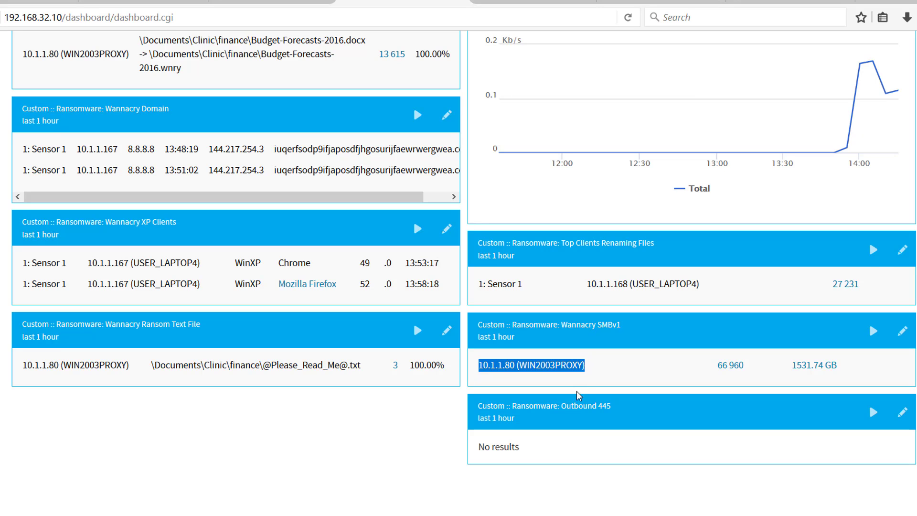
pyautogui.scroll(-1, 577, 402)
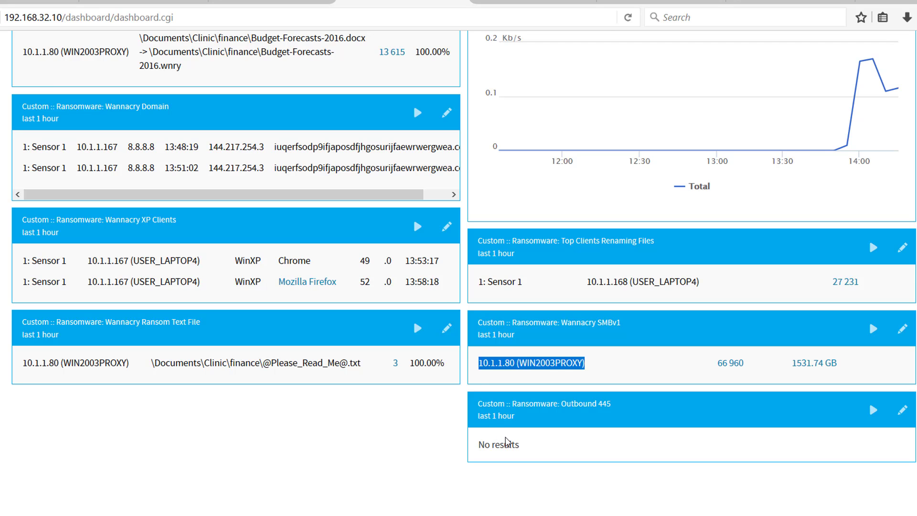
pyautogui.scroll(5, 506, 442)
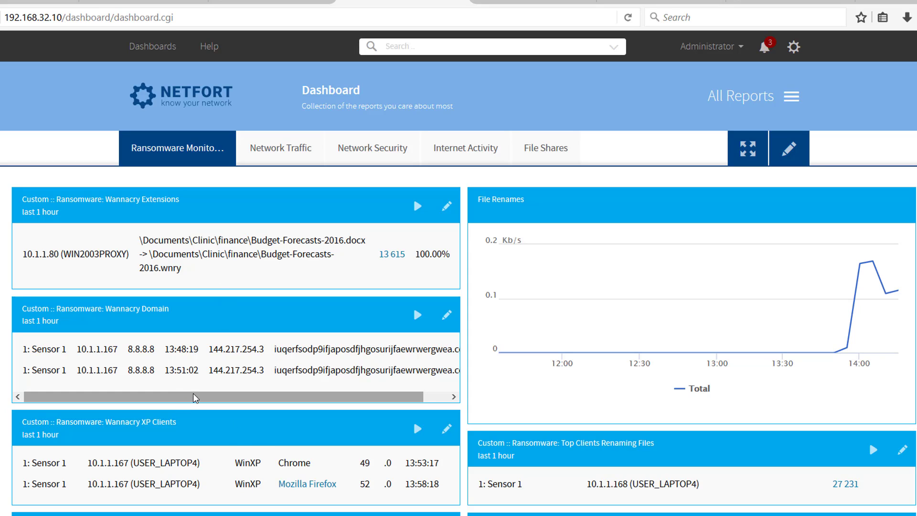
pyautogui.scroll(-2, 769, 231)
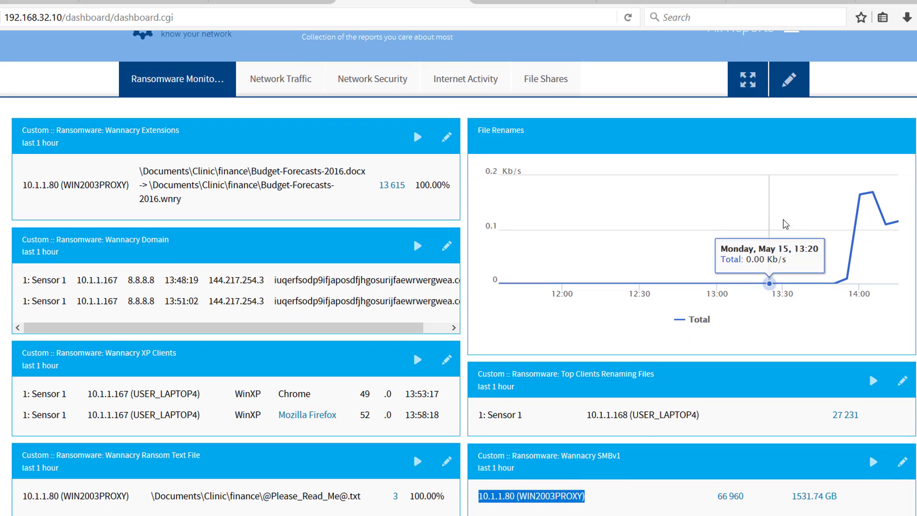
pyautogui.scroll(1, 807, 239)
pyautogui.scroll(1, 811, 238)
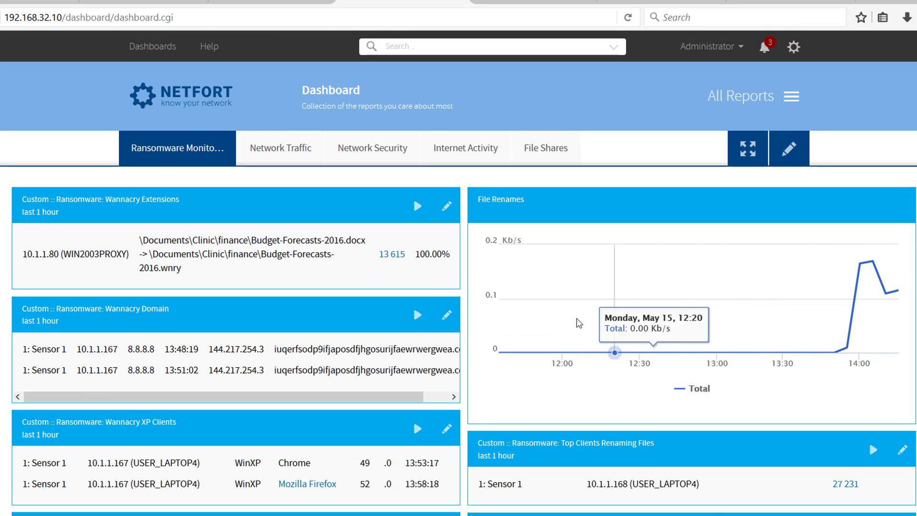
pyautogui.scroll(-3, 575, 327)
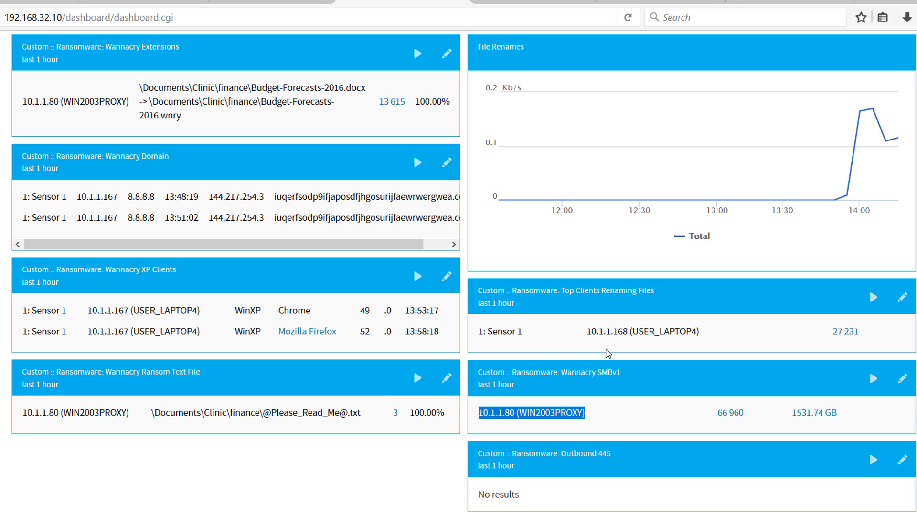
pyautogui.scroll(2, 607, 352)
pyautogui.scroll(1, 608, 351)
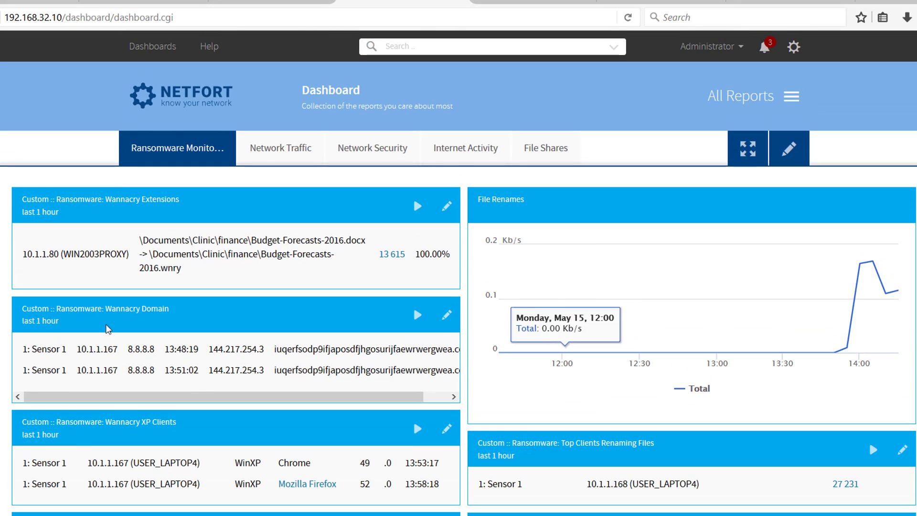